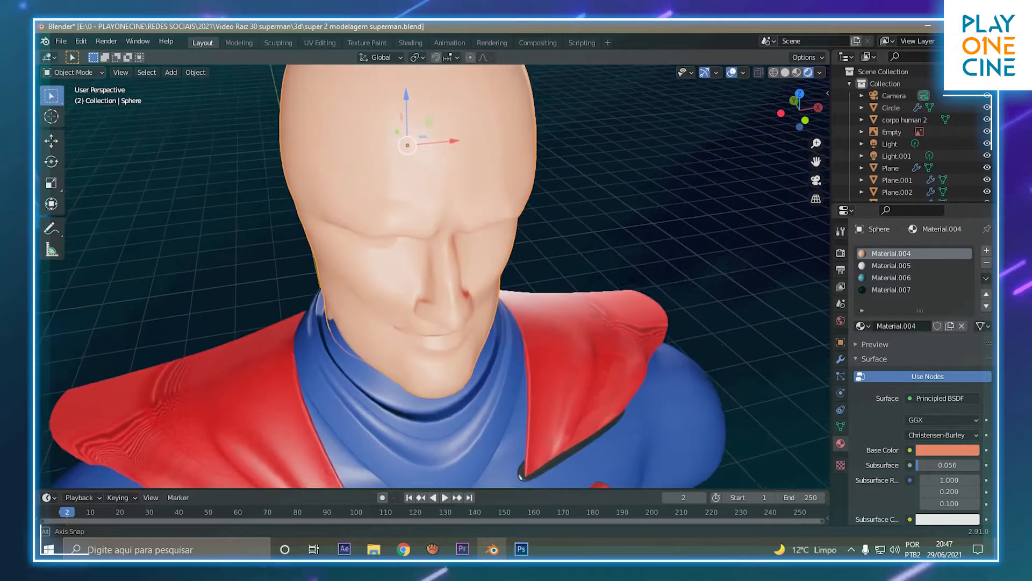
Examine the bald superhero head and collar from the front, sides and above
{"action": "scroll", "coordinate": [434, 285], "scroll_direction": "down", "scroll_amount": 7}
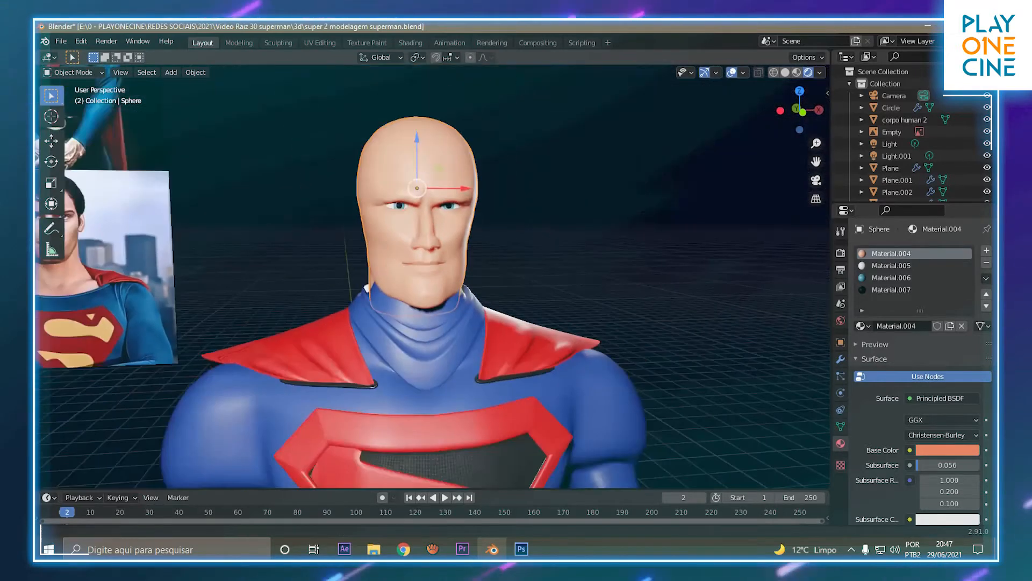
{"action": "scroll", "coordinate": [442, 349], "scroll_direction": "up", "scroll_amount": 5}
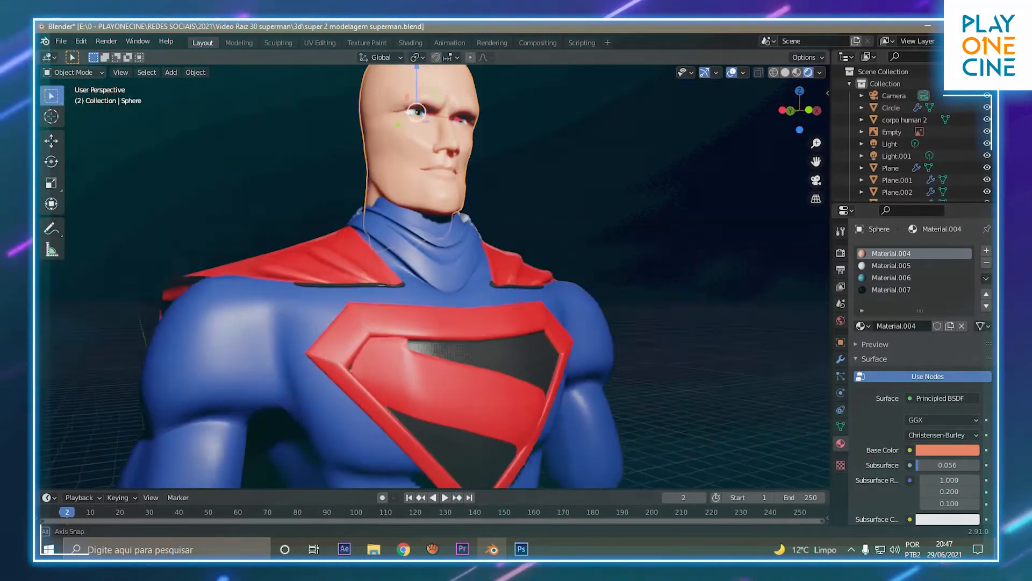
{"action": "scroll", "coordinate": [387, 287], "scroll_direction": "up", "scroll_amount": 4}
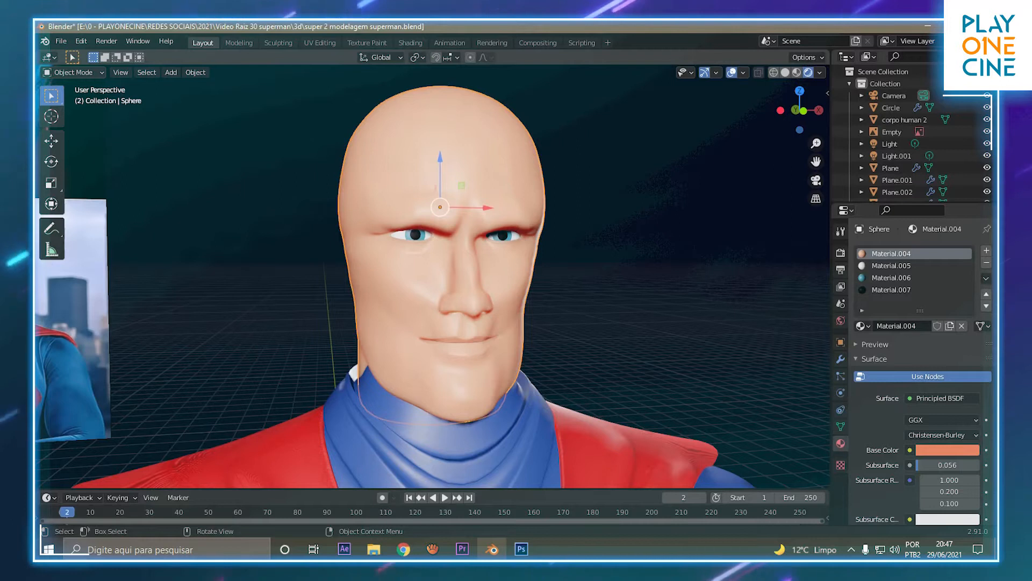
{"action": "middle_click_drag", "start_coordinate": [516, 285], "coordinate": [279, 277]}
{"action": "scroll", "coordinate": [516, 285], "scroll_direction": "down", "scroll_amount": 4}
{"action": "scroll", "coordinate": [484, 274], "scroll_direction": "up", "scroll_amount": 2}
{"action": "scroll", "coordinate": [484, 282], "scroll_direction": "down", "scroll_amount": 4}
{"action": "scroll", "coordinate": [477, 290], "scroll_direction": "up", "scroll_amount": 4}
{"action": "scroll", "coordinate": [395, 273], "scroll_direction": "up", "scroll_amount": 3}
{"action": "scroll", "coordinate": [395, 273], "scroll_direction": "down", "scroll_amount": 2}
{"action": "scroll", "coordinate": [312, 273], "scroll_direction": "down", "scroll_amount": 2}
{"action": "middle_click_drag", "start_coordinate": [387, 268], "coordinate": [311, 268]}
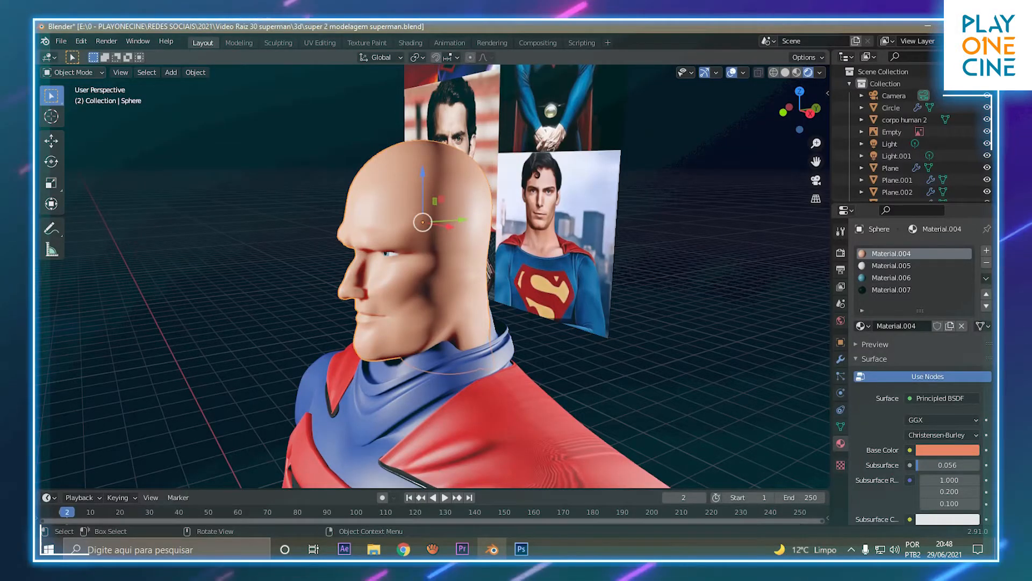
Paste a duplicate of the head and shift it along the Y axis so it stands clear in front of the body
{"action": "middle_click_drag", "start_coordinate": [312, 269], "coordinate": [221, 257]}
{"action": "scroll", "coordinate": [263, 247], "scroll_direction": "down", "scroll_amount": 3}
{"action": "key", "text": "ctrl+v"}
{"action": "key", "text": "g"}
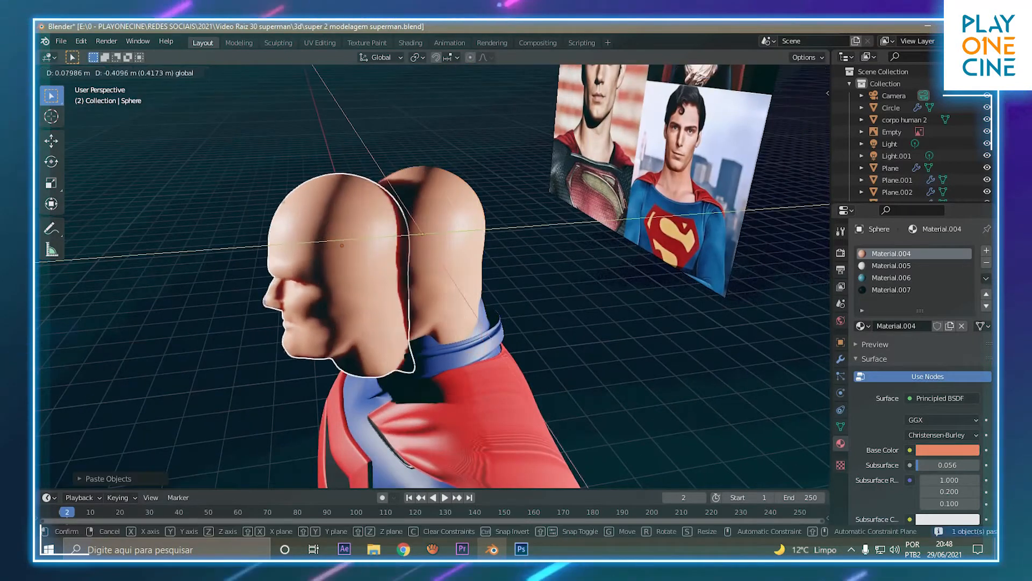
{"action": "left_click", "coordinate": [293, 245]}
{"action": "middle_click_drag", "start_coordinate": [293, 244], "coordinate": [294, 323]}
{"action": "key", "text": "ctrl+z"}
{"action": "middle_click_drag", "start_coordinate": [226, 322], "coordinate": [376, 226]}
{"action": "left_click_drag", "start_coordinate": [297, 206], "coordinate": [562, 203]}
{"action": "scroll", "coordinate": [495, 226], "scroll_direction": "down", "scroll_amount": 2}
{"action": "middle_click_drag", "start_coordinate": [495, 225], "coordinate": [301, 231]}
Select the linked eyeball geometry inside the duplicated head and delete its faces
{"action": "left_click", "coordinate": [457, 231]}
{"action": "key", "text": "Tab"}
{"action": "middle_click_drag", "start_coordinate": [377, 242], "coordinate": [441, 253]}
{"action": "scroll", "coordinate": [457, 242], "scroll_direction": "up", "scroll_amount": 4}
{"action": "key", "text": "3"}
{"action": "middle_click_drag", "start_coordinate": [454, 207], "coordinate": [457, 181]}
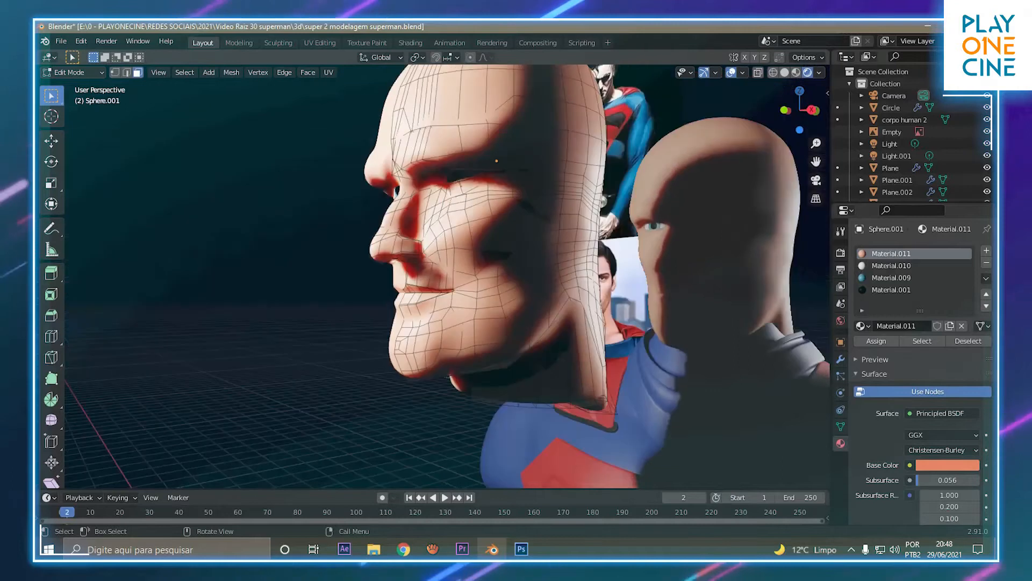
{"action": "left_click", "coordinate": [457, 176]}
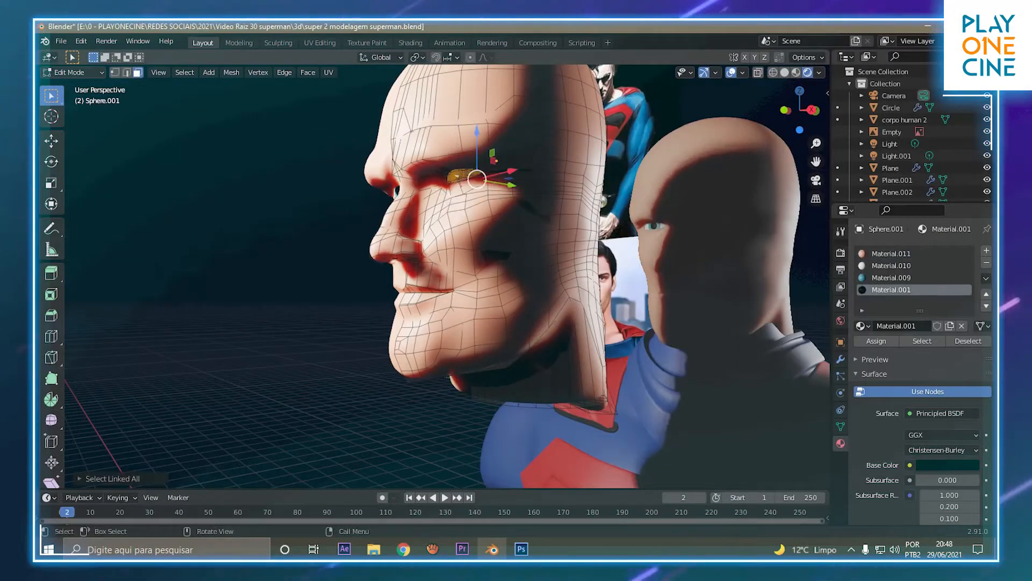
{"action": "key", "text": "x"}
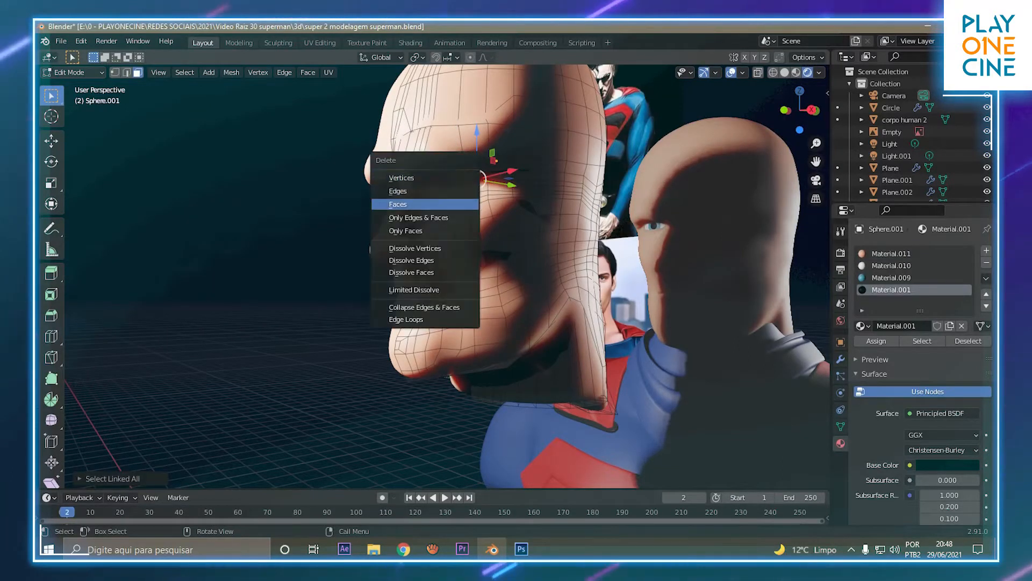
{"action": "left_click", "coordinate": [451, 204]}
{"action": "middle_click_drag", "start_coordinate": [452, 204], "coordinate": [419, 237]}
{"action": "scroll", "coordinate": [430, 231], "scroll_direction": "down", "scroll_amount": 3}
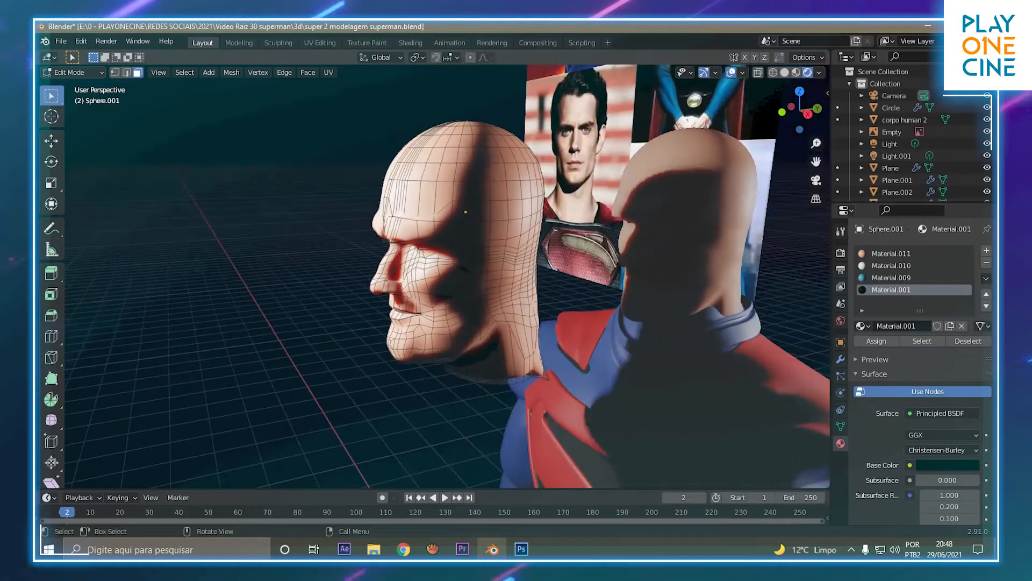
Box-select the front facial faces of the duplicate and switch to the Select Lasso tool
{"action": "left_click_drag", "start_coordinate": [460, 369], "coordinate": [466, 372]}
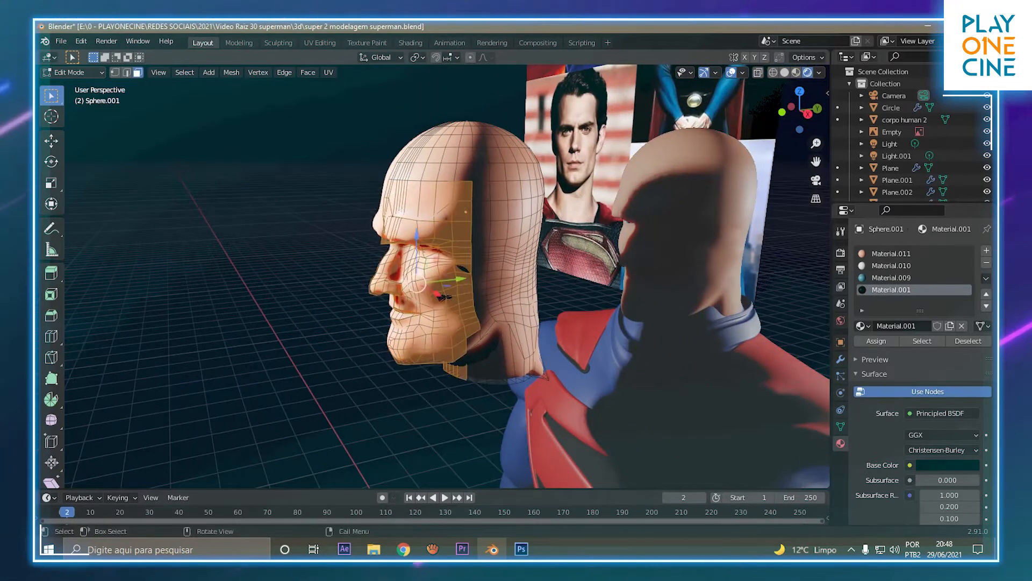
{"action": "middle_click_drag", "start_coordinate": [466, 373], "coordinate": [430, 355]}
{"action": "right_click", "coordinate": [52, 100]}
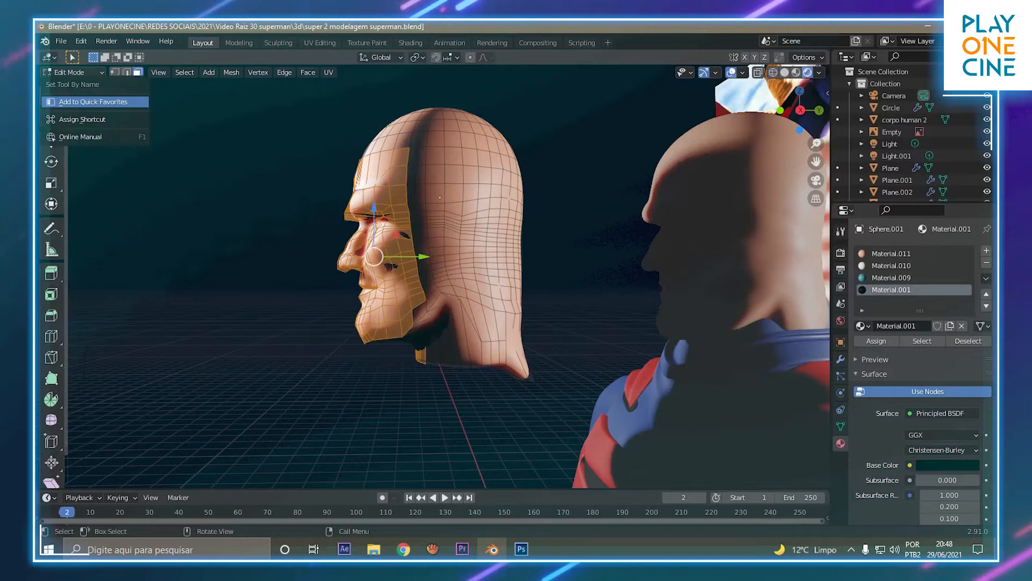
{"action": "left_click", "coordinate": [51, 97]}
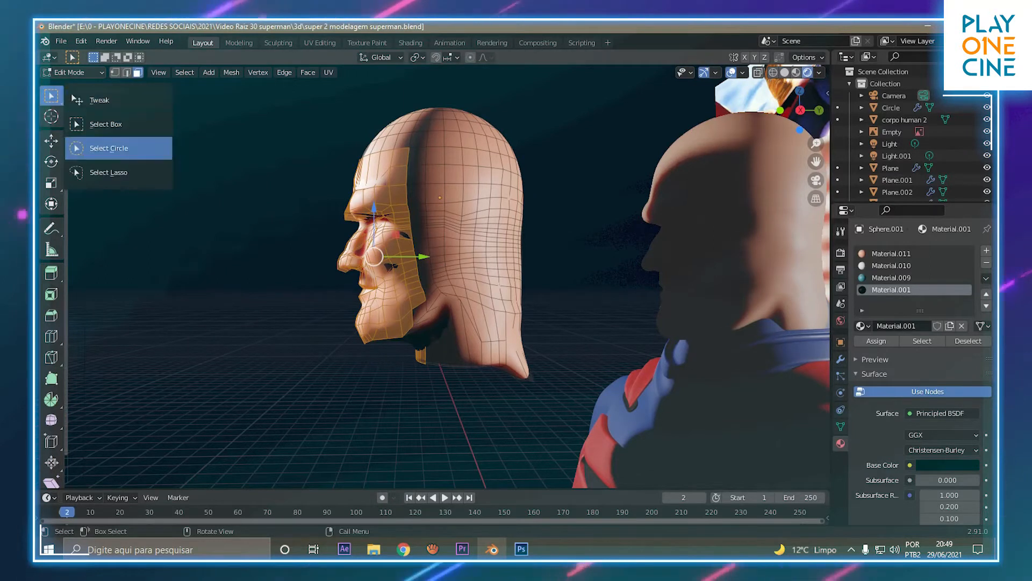
{"action": "left_click_drag", "start_coordinate": [107, 172], "coordinate": [108, 172]}
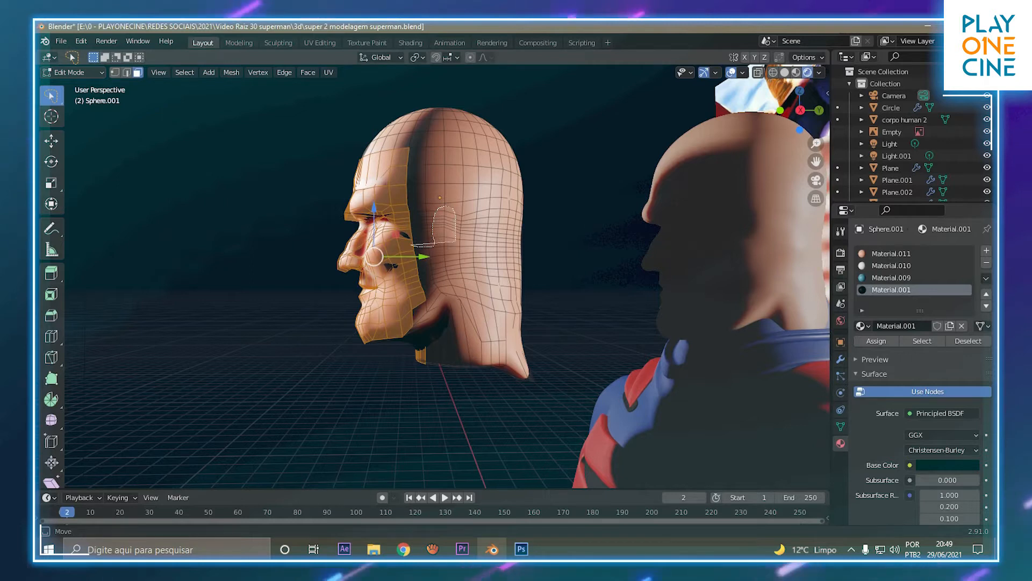
Extend the selection with lassos over the duplicate's cheek, ear area, jaw and neck faces
{"action": "mouse_move", "coordinate": [528, 295]}
{"action": "left_mouse_down", "text": "shift"}
{"action": "mouse_move", "coordinate": [425, 436]}
{"action": "mouse_move", "coordinate": [305, 334]}
{"action": "mouse_move", "coordinate": [307, 322]}
{"action": "left_mouse_up", "text": "shift"}
{"action": "scroll", "coordinate": [308, 323], "scroll_direction": "up", "scroll_amount": 2}
{"action": "middle_click_drag", "start_coordinate": [307, 323], "coordinate": [285, 322]}
{"action": "mouse_move", "coordinate": [565, 317]}
{"action": "left_mouse_down", "text": "shift"}
{"action": "mouse_move", "coordinate": [565, 411]}
{"action": "mouse_move", "coordinate": [567, 377]}
{"action": "left_mouse_up", "text": "shift"}
{"action": "middle_click_drag", "start_coordinate": [537, 344], "coordinate": [523, 344]}
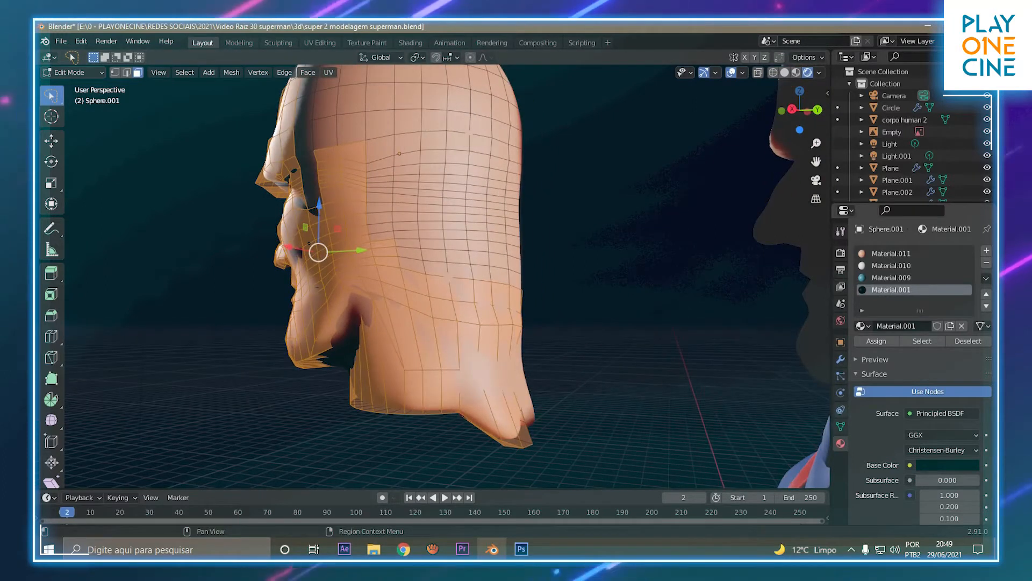
Set the duplicate's Subdivision viewport level to 0 and display the scene in Wireframe shading
{"action": "left_click", "coordinate": [840, 359]}
{"action": "left_click", "coordinate": [910, 429]}
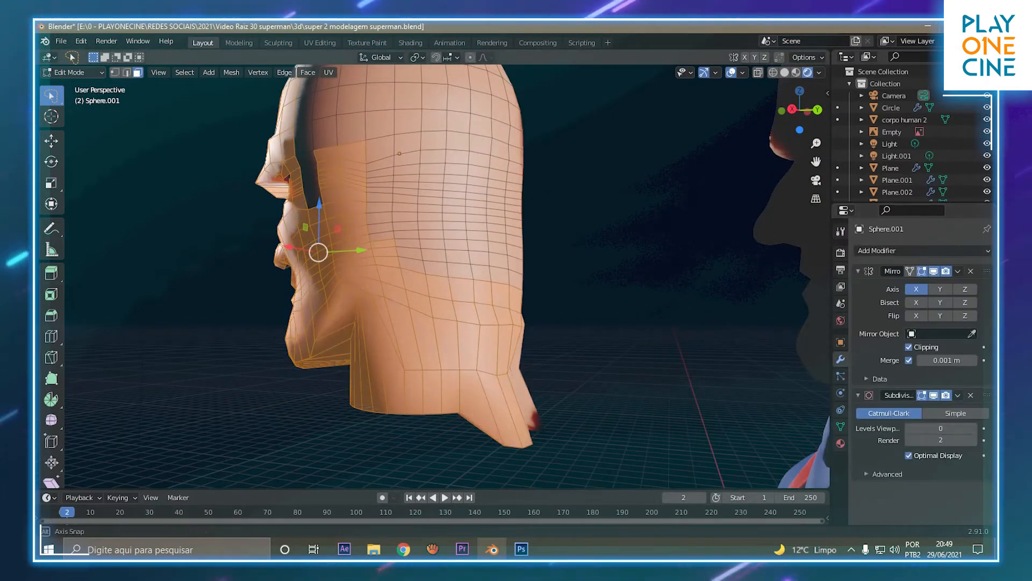
{"action": "key", "text": "z"}
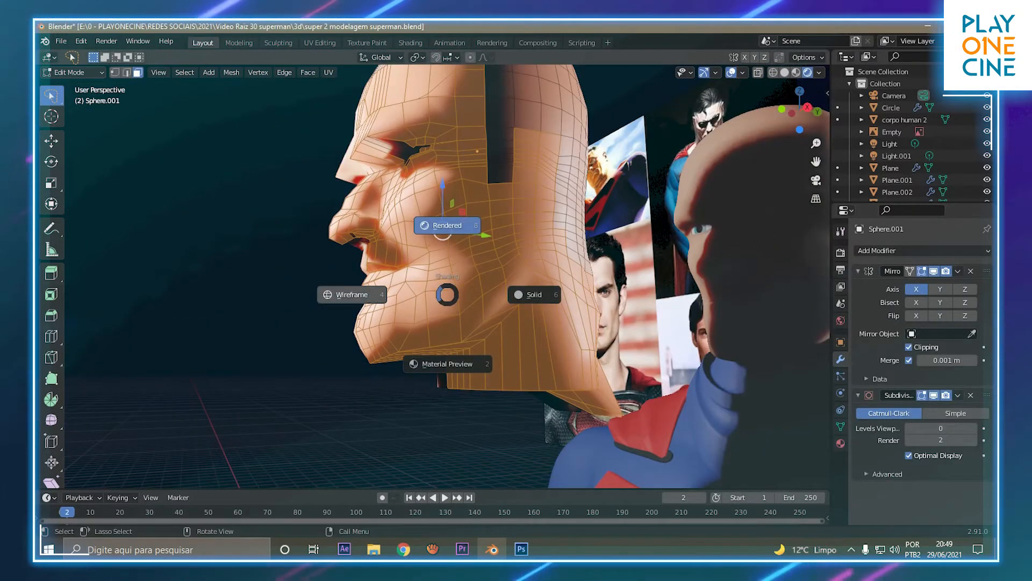
{"action": "left_click", "coordinate": [353, 295]}
{"action": "mouse_move", "coordinate": [353, 294]}
{"action": "middle_mouse_down"}
{"action": "mouse_move", "coordinate": [355, 252]}
{"action": "mouse_move", "coordinate": [330, 298]}
{"action": "mouse_move", "coordinate": [296, 266]}
{"action": "mouse_move", "coordinate": [286, 283]}
{"action": "middle_mouse_up"}
{"action": "scroll", "coordinate": [317, 285], "scroll_direction": "down", "scroll_amount": 3}
Add the remaining chin and neck faces to the selection and delete them, keeping only the scalp as a hair cap
{"action": "mouse_move", "coordinate": [337, 363]}
{"action": "left_mouse_down"}
{"action": "mouse_move", "coordinate": [552, 349]}
{"action": "mouse_move", "coordinate": [371, 430]}
{"action": "left_mouse_up"}
{"action": "middle_click_drag", "start_coordinate": [371, 430], "coordinate": [384, 434]}
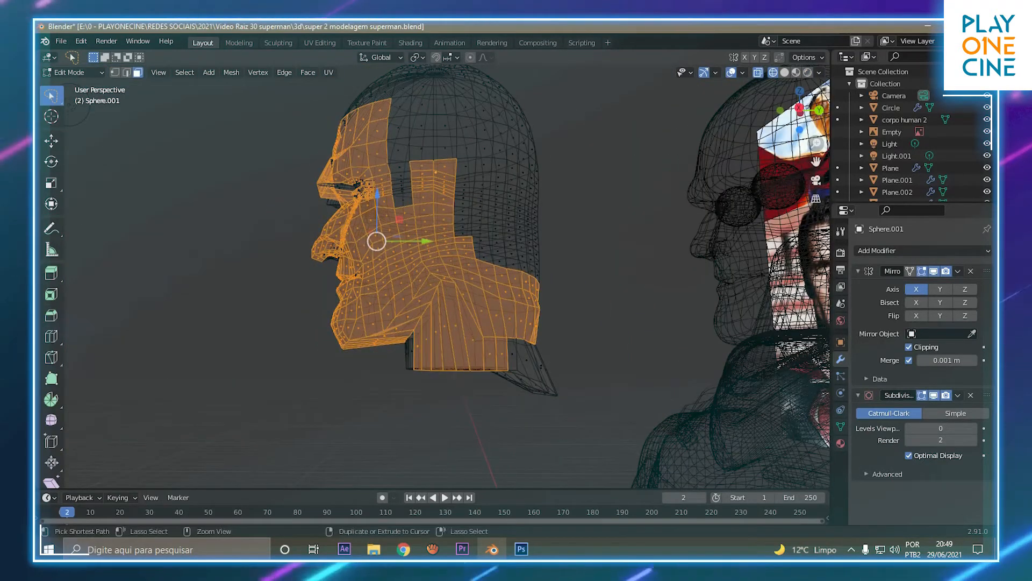
{"action": "mouse_move", "coordinate": [581, 329]}
{"action": "left_mouse_down", "text": "shift"}
{"action": "mouse_move", "coordinate": [323, 344]}
{"action": "mouse_move", "coordinate": [344, 336]}
{"action": "left_mouse_up", "text": "shift"}
{"action": "scroll", "coordinate": [365, 328], "scroll_direction": "up", "scroll_amount": 5}
{"action": "middle_click_drag", "start_coordinate": [366, 327], "coordinate": [411, 339]}
{"action": "mouse_move", "coordinate": [411, 339]}
{"action": "middle_mouse_down", "text": "shift"}
{"action": "mouse_move", "coordinate": [459, 383]}
{"action": "mouse_move", "coordinate": [460, 437]}
{"action": "mouse_move", "coordinate": [420, 434]}
{"action": "mouse_move", "coordinate": [363, 396]}
{"action": "middle_mouse_up", "text": "shift"}
{"action": "scroll", "coordinate": [420, 435], "scroll_direction": "down", "scroll_amount": 5}
{"action": "middle_click_drag", "start_coordinate": [400, 425], "coordinate": [486, 312]}
{"action": "key", "text": "x"}
{"action": "left_click", "coordinate": [431, 279]}
{"action": "key", "text": "Tab"}
Move the hair cap back along the Y axis onto the original head and return to Rendered shading
{"action": "middle_click_drag", "start_coordinate": [486, 312], "coordinate": [290, 322], "text": "shift"}
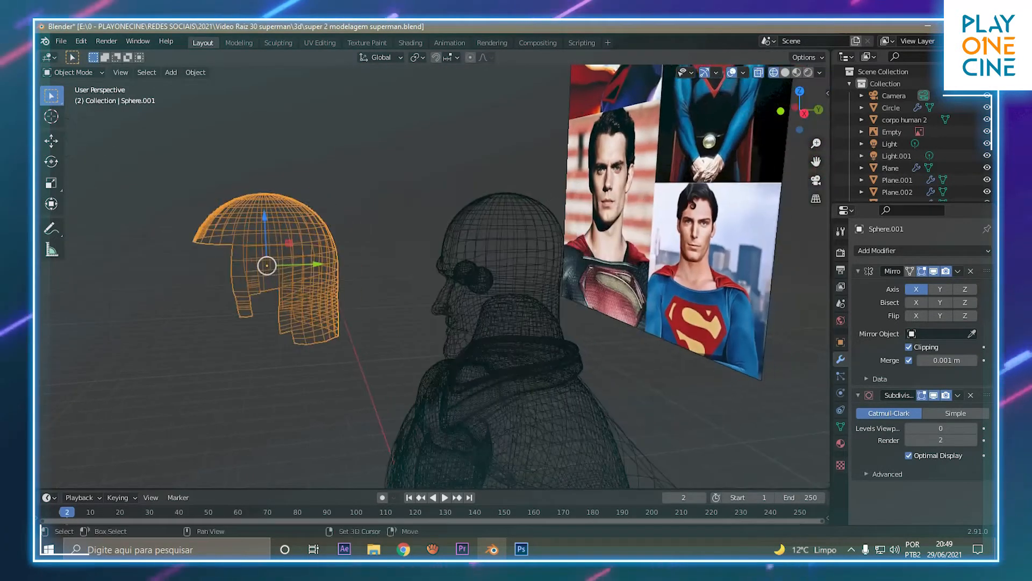
{"action": "left_click_drag", "start_coordinate": [318, 264], "coordinate": [552, 255]}
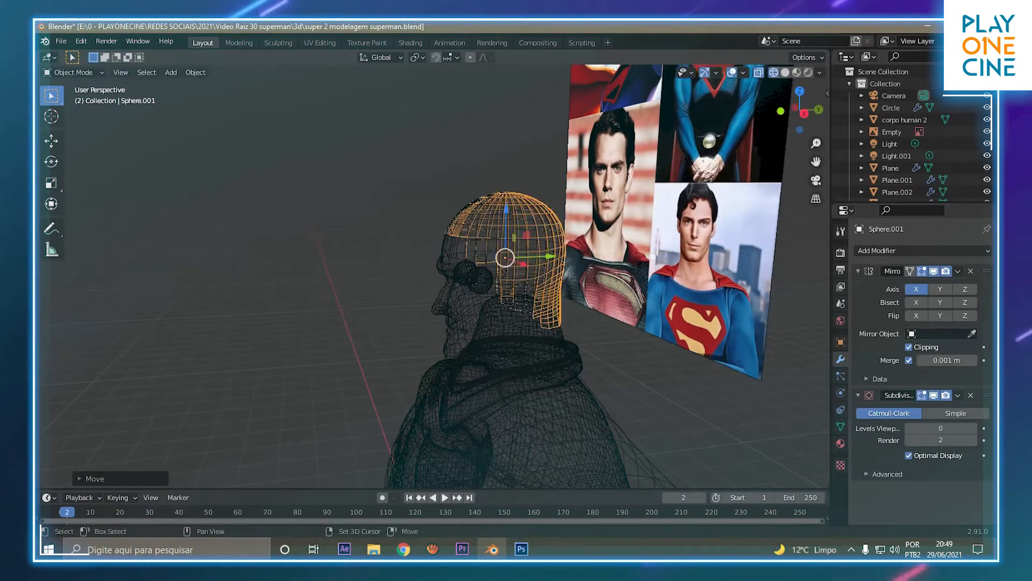
{"action": "middle_click_drag", "start_coordinate": [552, 254], "coordinate": [492, 262], "text": "shift"}
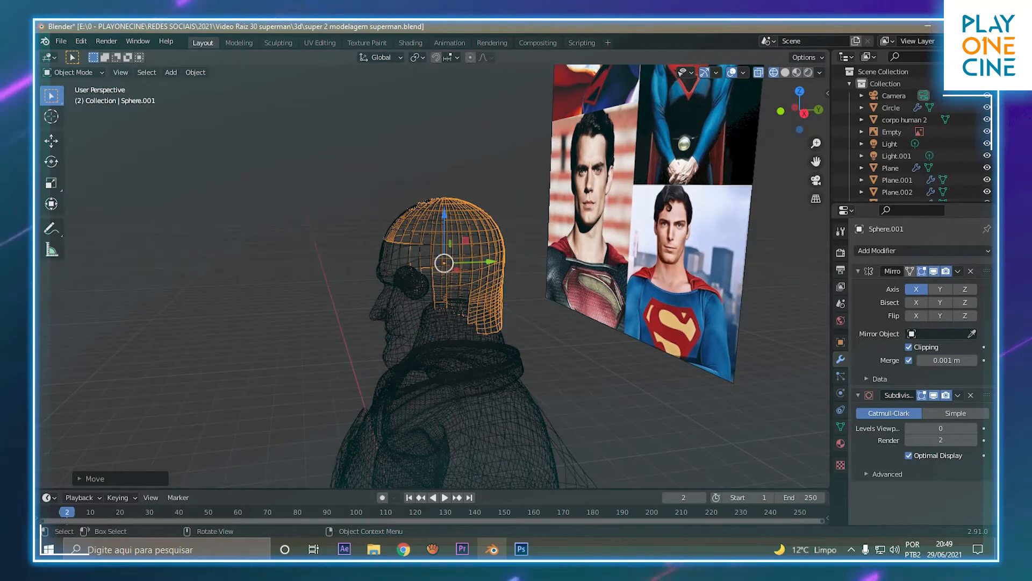
{"action": "key", "text": "z"}
{"action": "left_click", "coordinate": [469, 245]}
{"action": "scroll", "coordinate": [469, 245], "scroll_direction": "up", "scroll_amount": 3}
{"action": "middle_click_drag", "start_coordinate": [469, 245], "coordinate": [500, 246]}
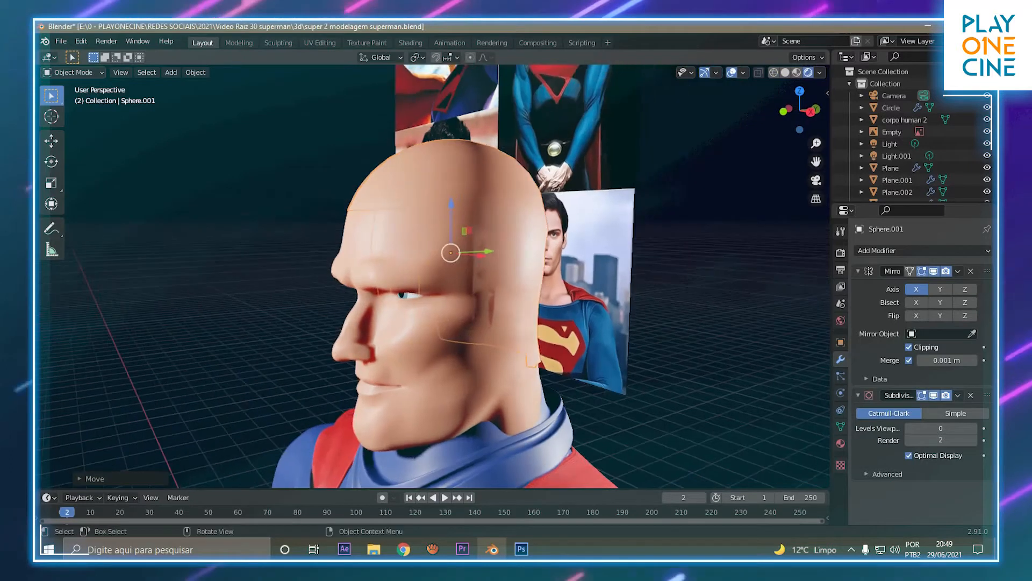
Assign the dark Material.001 to all linked faces of the hair cap
{"action": "left_click", "coordinate": [841, 443]}
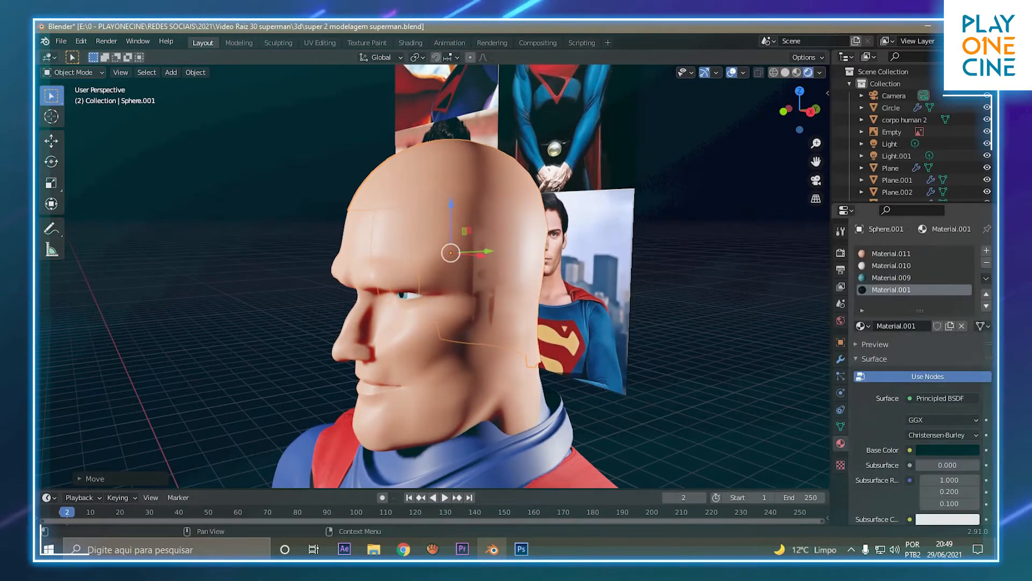
{"action": "middle_click_drag", "start_coordinate": [527, 221], "coordinate": [505, 219]}
{"action": "key", "text": "Tab"}
{"action": "left_click", "coordinate": [504, 217]}
{"action": "key", "text": "ctrl+l"}
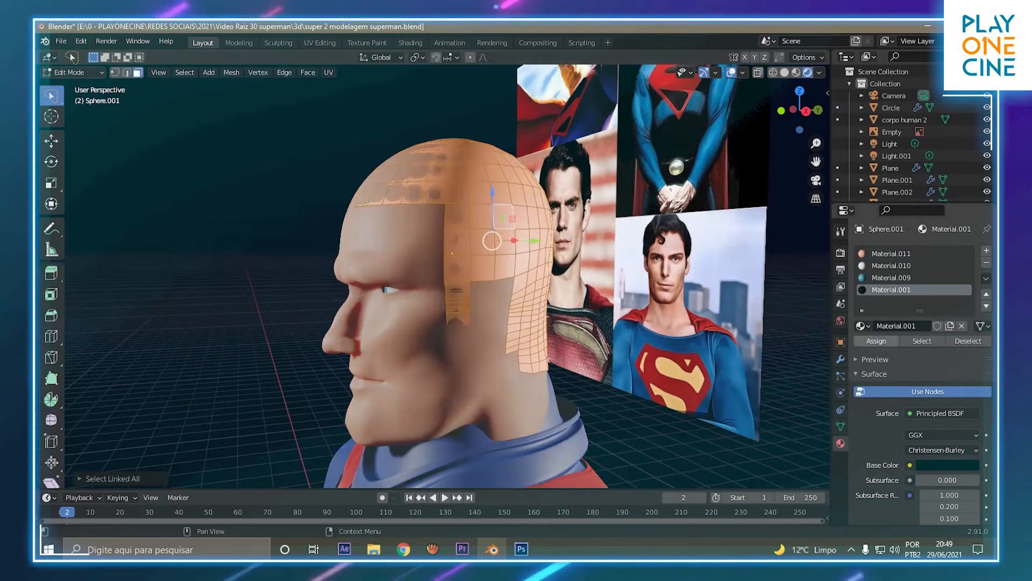
{"action": "left_click", "coordinate": [876, 341]}
{"action": "middle_click_drag", "start_coordinate": [473, 258], "coordinate": [543, 257]}
{"action": "key", "text": "Tab"}
{"action": "scroll", "coordinate": [447, 276], "scroll_direction": "down", "scroll_amount": 5}
{"action": "scroll", "coordinate": [447, 277], "scroll_direction": "up", "scroll_amount": 4}
{"action": "middle_click_drag", "start_coordinate": [448, 277], "coordinate": [470, 275]}
{"action": "scroll", "coordinate": [498, 275], "scroll_direction": "up", "scroll_amount": 3}
{"action": "middle_click_drag", "start_coordinate": [290, 269], "coordinate": [269, 278]}
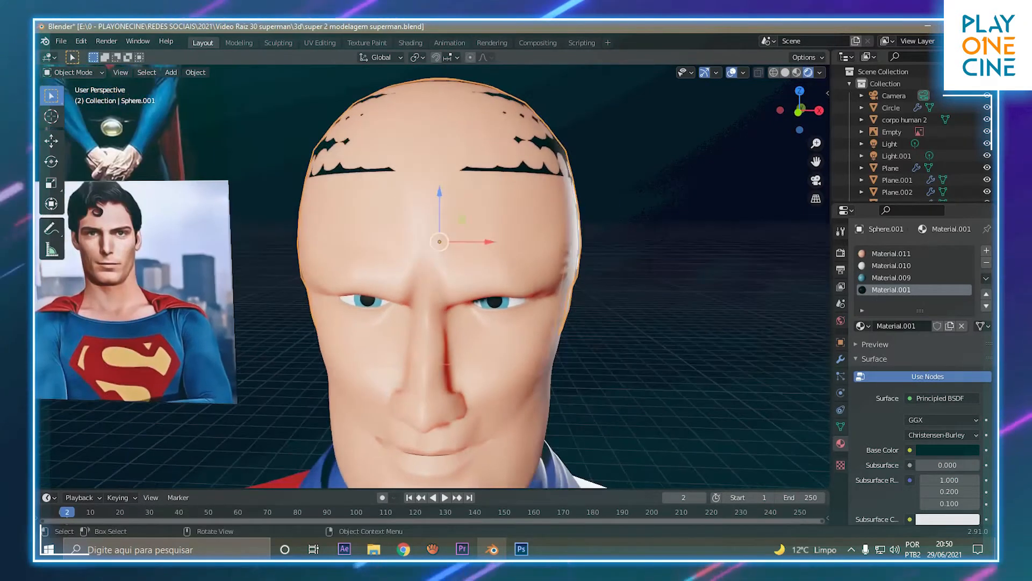
{"action": "key", "text": "Tab"}
{"action": "key", "text": "Tab"}
{"action": "left_click", "coordinate": [446, 322]}
{"action": "key", "text": "Tab"}
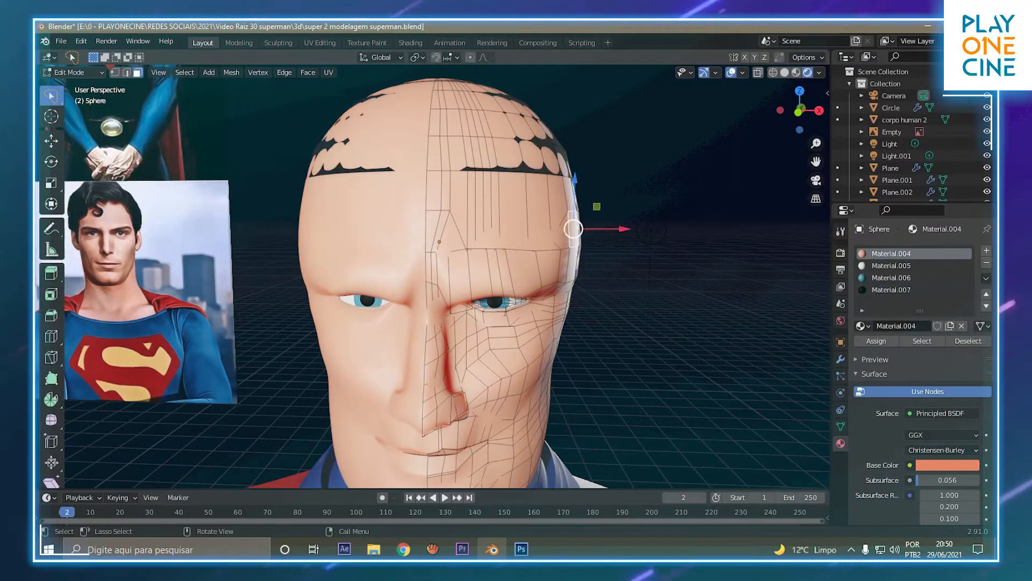
{"action": "middle_click_drag", "start_coordinate": [446, 322], "coordinate": [433, 324]}
{"action": "middle_click_drag", "start_coordinate": [516, 268], "coordinate": [397, 263]}
{"action": "key", "text": "Tab"}
Adjust the hair cap so its dark surface sits just outside the scalp, moving it along the X axis
{"action": "left_click", "coordinate": [511, 210]}
{"action": "key", "text": "Tab"}
{"action": "middle_click_drag", "start_coordinate": [457, 247], "coordinate": [527, 247]}
{"action": "scroll", "coordinate": [457, 258], "scroll_direction": "down", "scroll_amount": 5}
{"action": "scroll", "coordinate": [463, 269], "scroll_direction": "up", "scroll_amount": 5}
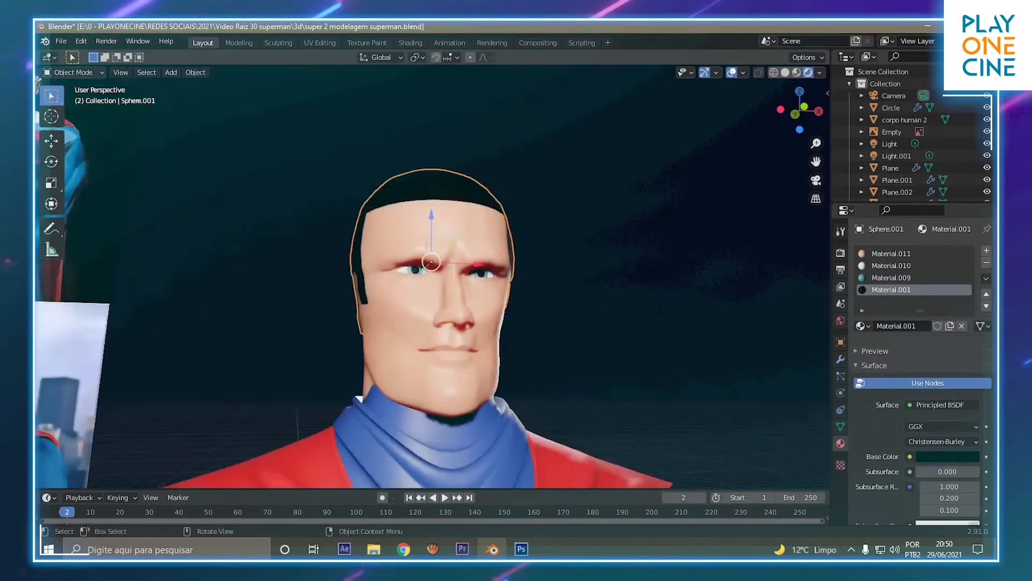
{"action": "key", "text": "g"}
{"action": "key", "text": "x"}
{"action": "left_click", "coordinate": [503, 258]}
Select the square corner face on the hair's lower side edge and switch to vertex selection
{"action": "scroll", "coordinate": [502, 258], "scroll_direction": "down", "scroll_amount": 4}
{"action": "middle_click_drag", "start_coordinate": [503, 258], "coordinate": [329, 137]}
{"action": "scroll", "coordinate": [376, 215], "scroll_direction": "up", "scroll_amount": 3}
{"action": "middle_click_drag", "start_coordinate": [376, 215], "coordinate": [345, 244]}
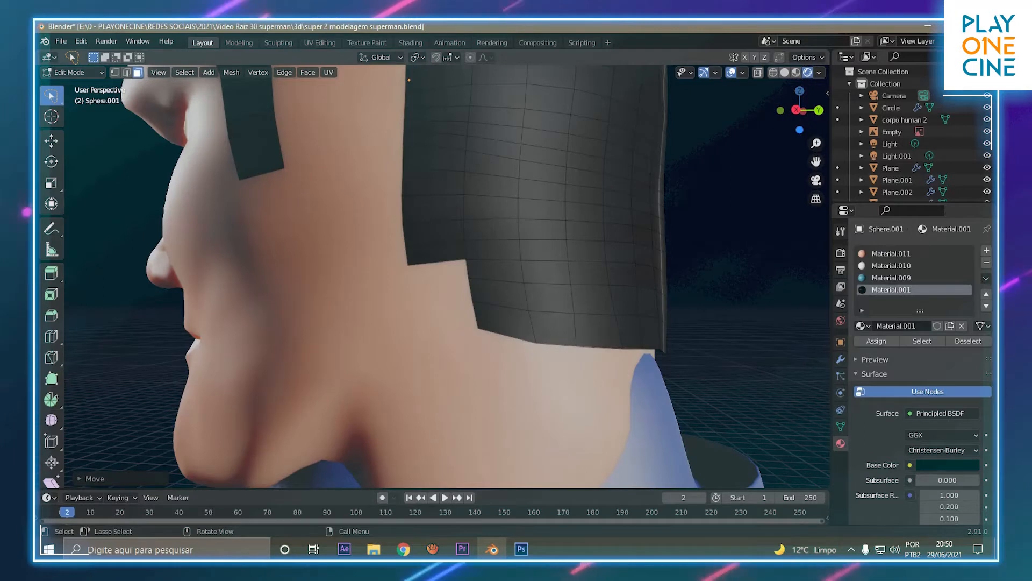
{"action": "scroll", "coordinate": [441, 274], "scroll_direction": "down", "scroll_amount": 1}
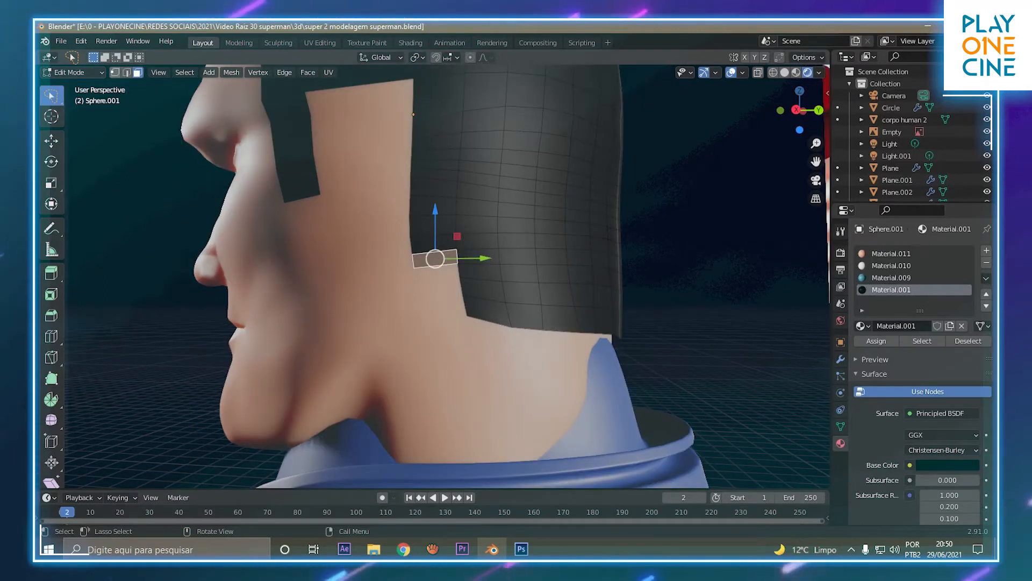
{"action": "scroll", "coordinate": [441, 274], "scroll_direction": "up", "scroll_amount": 1}
{"action": "middle_click_drag", "start_coordinate": [441, 274], "coordinate": [333, 266]}
{"action": "middle_click_drag", "start_coordinate": [575, 262], "coordinate": [569, 253]}
{"action": "scroll", "coordinate": [447, 269], "scroll_direction": "down", "scroll_amount": 2}
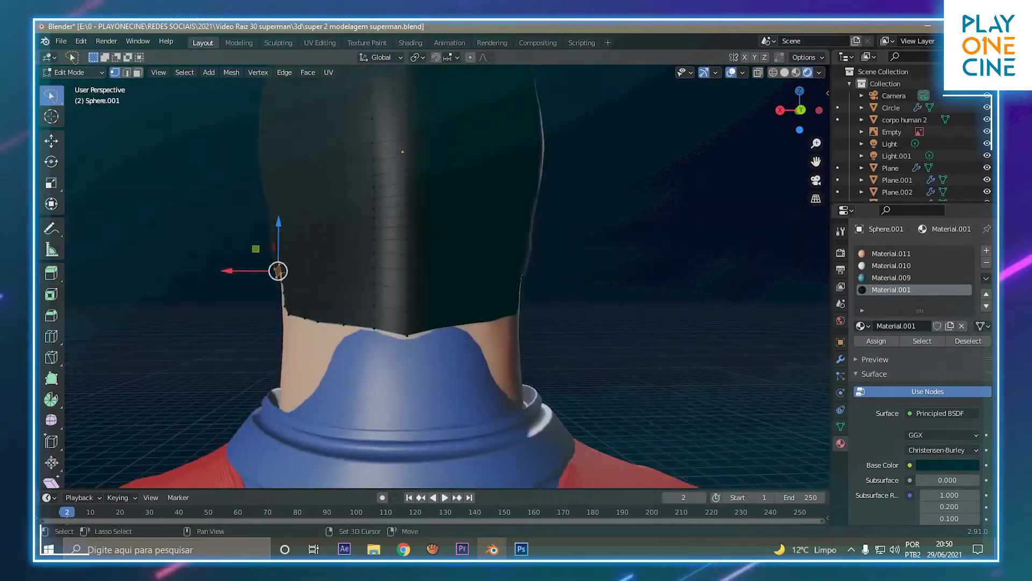
Move the vertices around the stepped lower corner of the hair along Z and Y to soften the steps
{"action": "middle_click_drag", "start_coordinate": [376, 301], "coordinate": [497, 264], "text": "shift"}
{"action": "scroll", "coordinate": [447, 268], "scroll_direction": "up", "scroll_amount": 3}
{"action": "middle_click_drag", "start_coordinate": [409, 264], "coordinate": [510, 269]}
{"action": "scroll", "coordinate": [447, 268], "scroll_direction": "down", "scroll_amount": 6}
{"action": "scroll", "coordinate": [447, 274], "scroll_direction": "up", "scroll_amount": 5}
{"action": "middle_click_drag", "start_coordinate": [448, 269], "coordinate": [428, 256]}
{"action": "scroll", "coordinate": [448, 269], "scroll_direction": "up", "scroll_amount": 3}
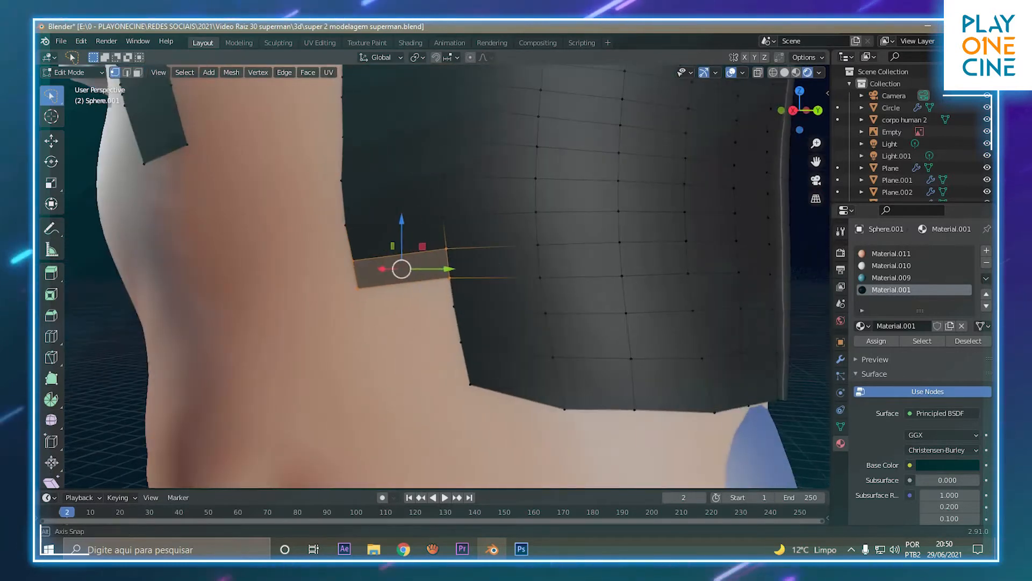
{"action": "left_click_drag", "start_coordinate": [520, 389], "coordinate": [542, 391]}
{"action": "key", "text": "g"}
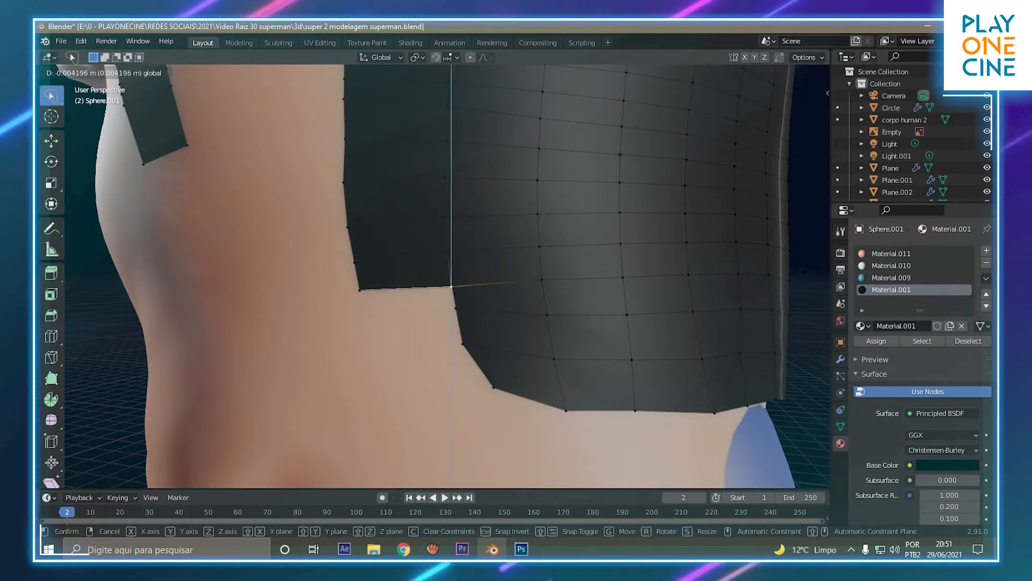
{"action": "key", "text": "Return"}
{"action": "key", "text": "g"}
{"action": "key", "text": "y"}
{"action": "key", "text": "Return"}
Move the hair edge vertices behind the ear area back along the Y axis to slope the square corner
{"action": "middle_click_drag", "start_coordinate": [430, 291], "coordinate": [401, 244]}
{"action": "left_click", "coordinate": [314, 282]}
{"action": "key", "text": "g"}
{"action": "key", "text": "y"}
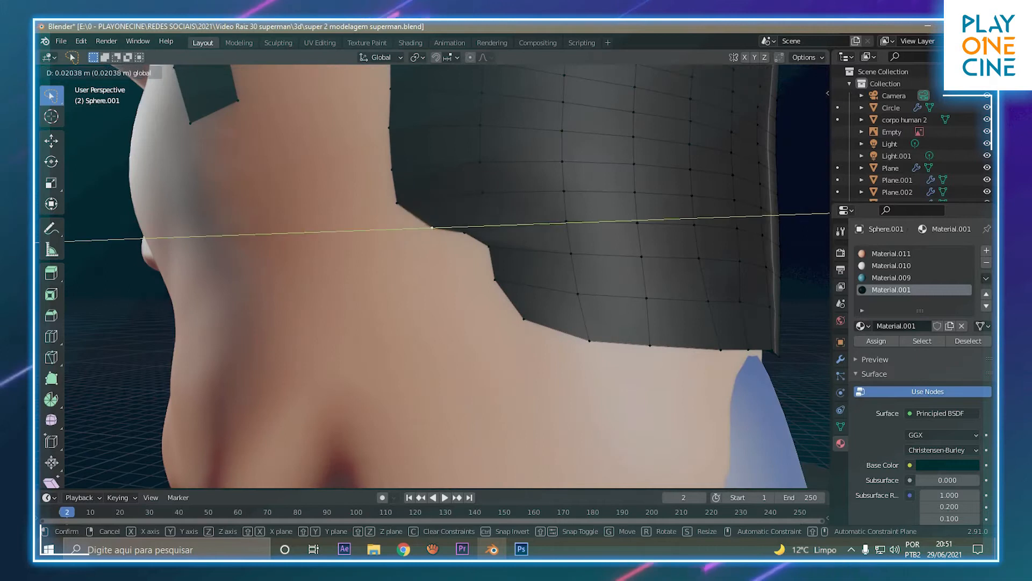
{"action": "key", "text": "Return"}
{"action": "key", "text": "g"}
{"action": "key", "text": "y"}
{"action": "key", "text": "Return"}
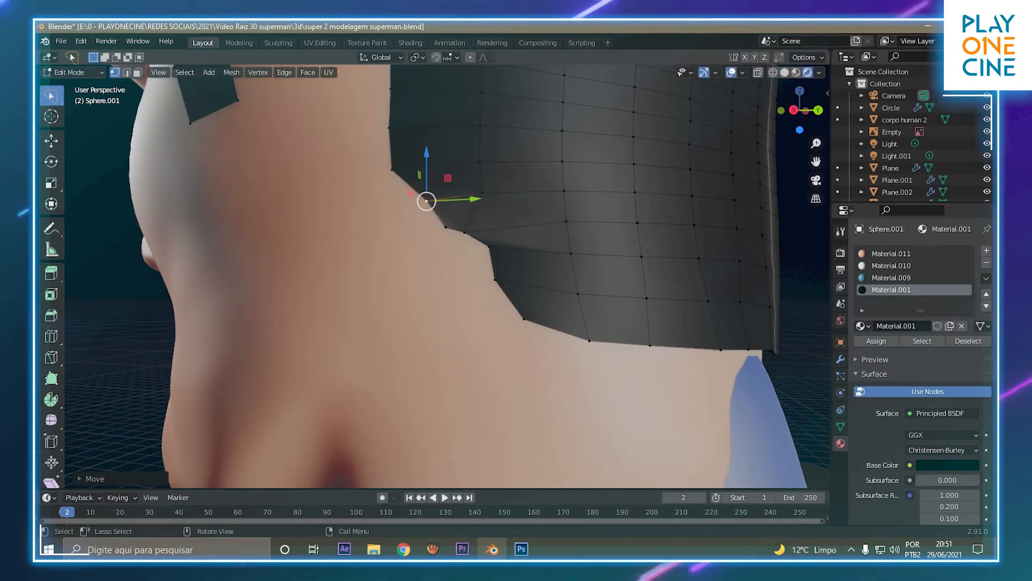
Reposition the remaining jagged edge vertices so the hairline runs as an even diagonal down to the nape
{"action": "key", "text": "g"}
{"action": "key", "text": "y"}
{"action": "key", "text": "Return"}
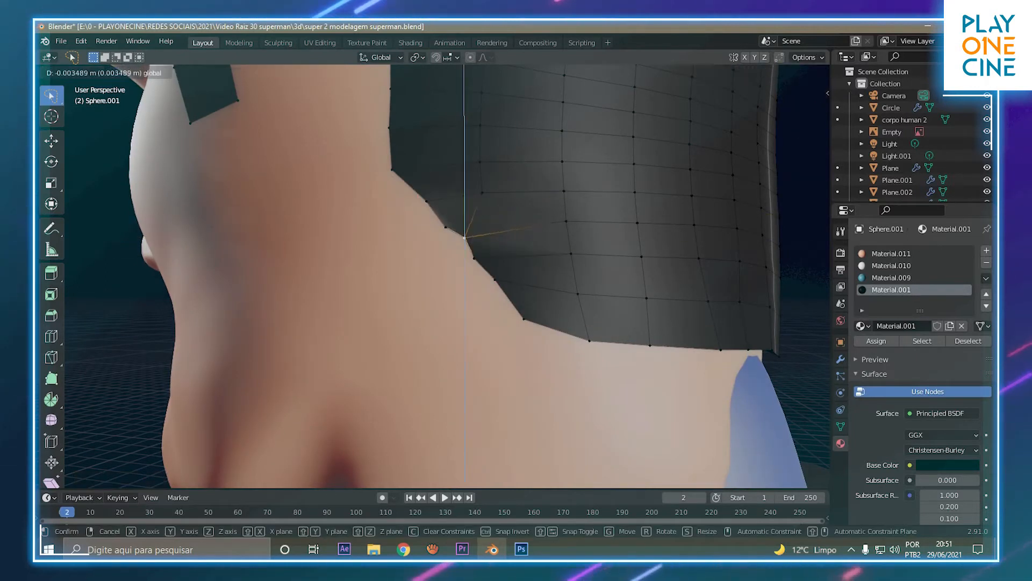
{"action": "key", "text": "g"}
{"action": "key", "text": "y"}
{"action": "key", "text": "Return"}
{"action": "scroll", "coordinate": [436, 276], "scroll_direction": "down", "scroll_amount": 7}
{"action": "key", "text": "Tab"}
{"action": "middle_click_drag", "start_coordinate": [435, 277], "coordinate": [462, 275]}
{"action": "scroll", "coordinate": [435, 276], "scroll_direction": "up", "scroll_amount": 3}
{"action": "scroll", "coordinate": [436, 276], "scroll_direction": "up", "scroll_amount": 4}
{"action": "key", "text": "Tab"}
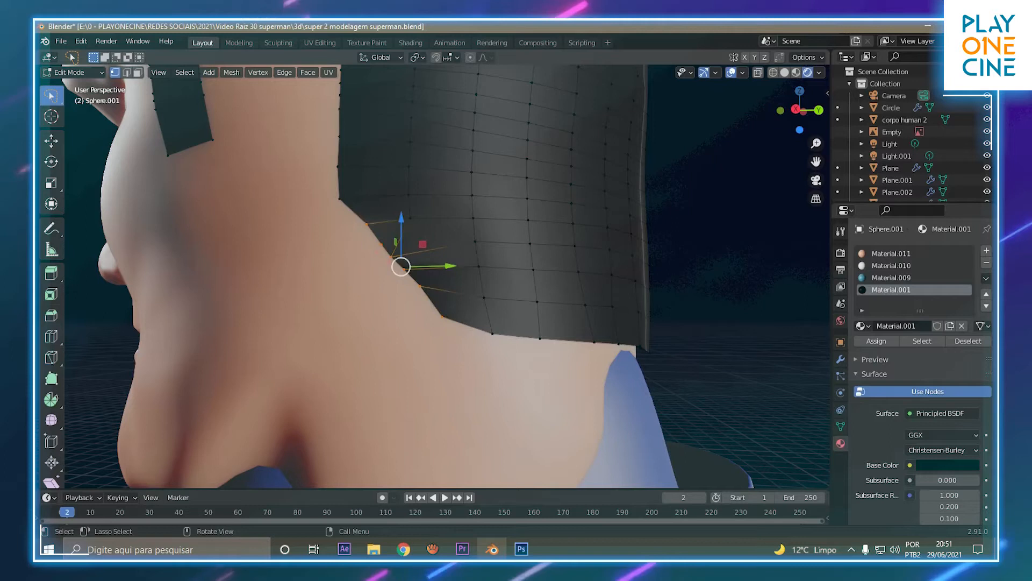
Move the hair edge vertices behind the ear to smooth the side hairline running down toward the nape
{"action": "mouse_move", "coordinate": [392, 166]}
{"action": "left_mouse_down", "text": "shift"}
{"action": "mouse_move", "coordinate": [431, 391]}
{"action": "mouse_move", "coordinate": [494, 350]}
{"action": "left_mouse_up", "text": "shift"}
{"action": "scroll", "coordinate": [493, 350], "scroll_direction": "down", "scroll_amount": 2}
{"action": "mouse_move", "coordinate": [493, 350]}
{"action": "left_mouse_down", "text": "shift"}
{"action": "mouse_move", "coordinate": [442, 217]}
{"action": "mouse_move", "coordinate": [464, 379]}
{"action": "mouse_move", "coordinate": [505, 301]}
{"action": "left_mouse_up", "text": "shift"}
{"action": "scroll", "coordinate": [506, 301], "scroll_direction": "down", "scroll_amount": 4}
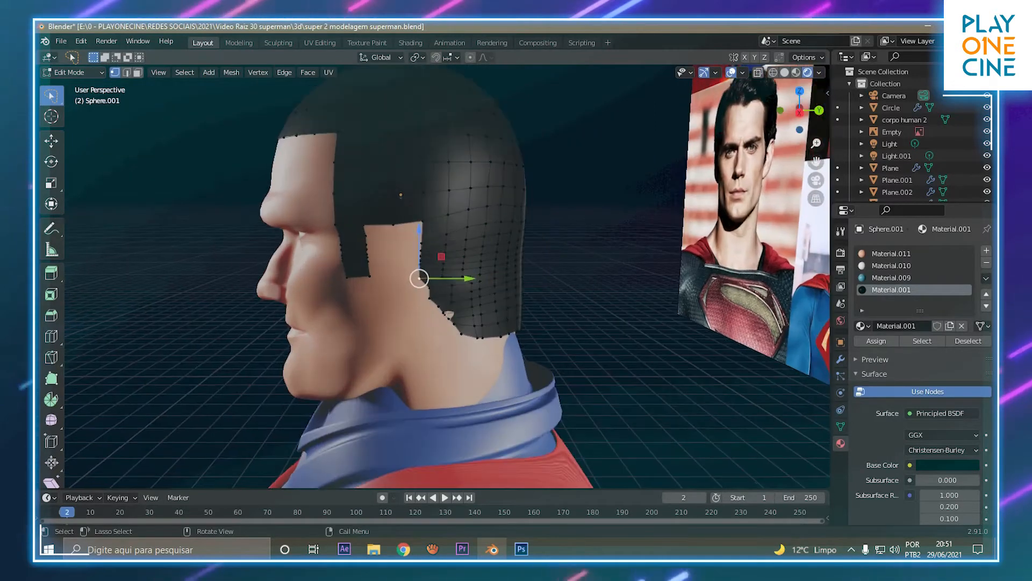
{"action": "middle_click_drag", "start_coordinate": [505, 301], "coordinate": [506, 287]}
{"action": "scroll", "coordinate": [420, 266], "scroll_direction": "up", "scroll_amount": 3}
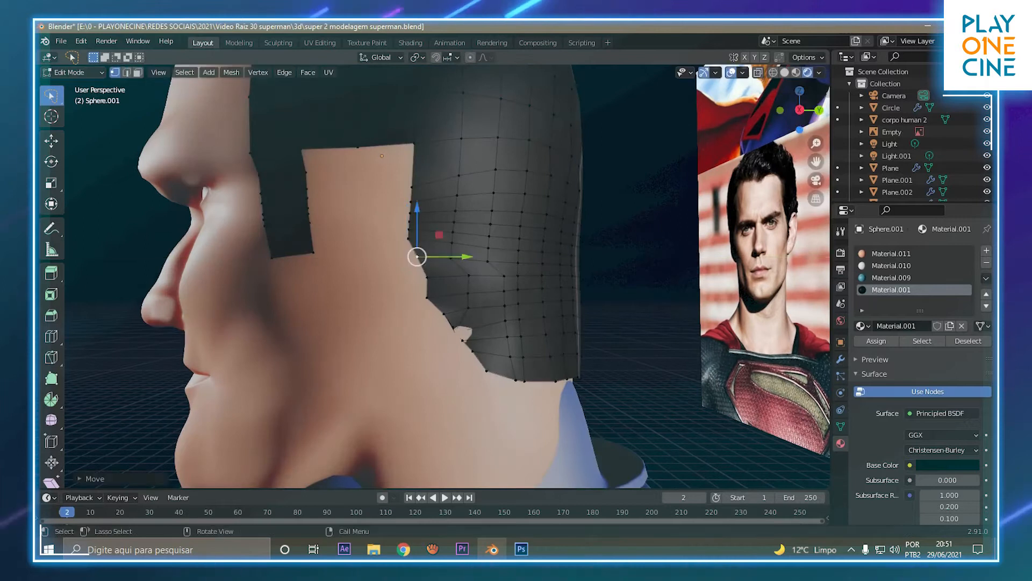
{"action": "left_click_drag", "start_coordinate": [457, 238], "coordinate": [462, 238]}
{"action": "left_click_drag", "start_coordinate": [474, 277], "coordinate": [484, 298]}
Reposition the lower hairline vertices near the neck, shifting the protruding corner vertex along the X axis
{"action": "left_click", "coordinate": [427, 297]}
{"action": "scroll", "coordinate": [550, 360], "scroll_direction": "up", "scroll_amount": 3}
{"action": "left_click_drag", "start_coordinate": [353, 345], "coordinate": [380, 332]}
{"action": "middle_click_drag", "start_coordinate": [380, 332], "coordinate": [442, 331]}
{"action": "left_click_drag", "start_coordinate": [563, 306], "coordinate": [567, 306]}
{"action": "middle_click_drag", "start_coordinate": [567, 306], "coordinate": [452, 333]}
{"action": "scroll", "coordinate": [258, 379], "scroll_direction": "up", "scroll_amount": 3}
{"action": "left_click", "coordinate": [302, 306]}
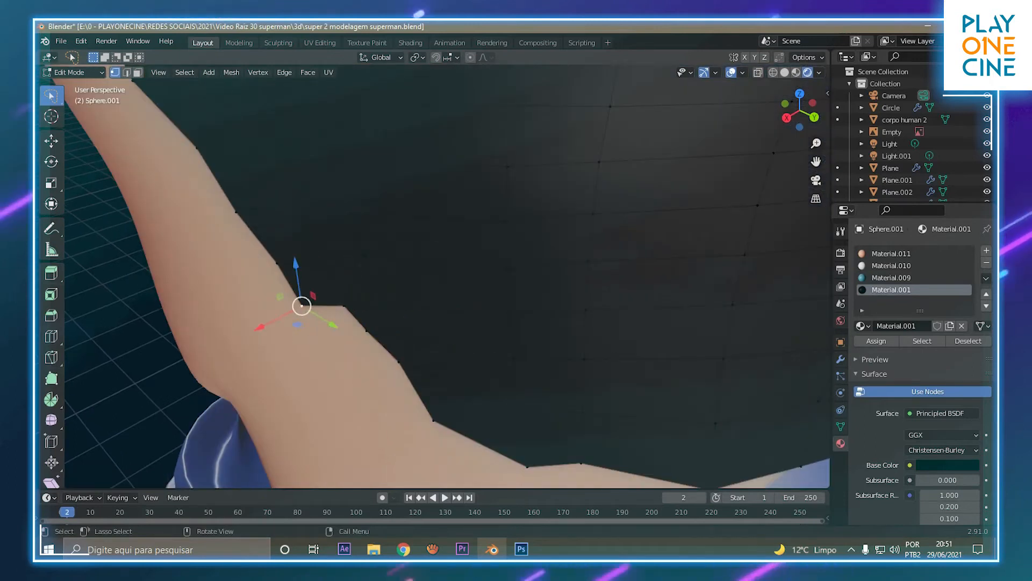
{"action": "left_click_drag", "start_coordinate": [262, 326], "coordinate": [286, 314]}
Move the adjacent hairline vertices along the X axis so the hair edge follows the neck surface
{"action": "left_click", "coordinate": [277, 263]}
{"action": "middle_click_drag", "start_coordinate": [276, 263], "coordinate": [432, 246]}
{"action": "scroll", "coordinate": [309, 254], "scroll_direction": "down", "scroll_amount": 2}
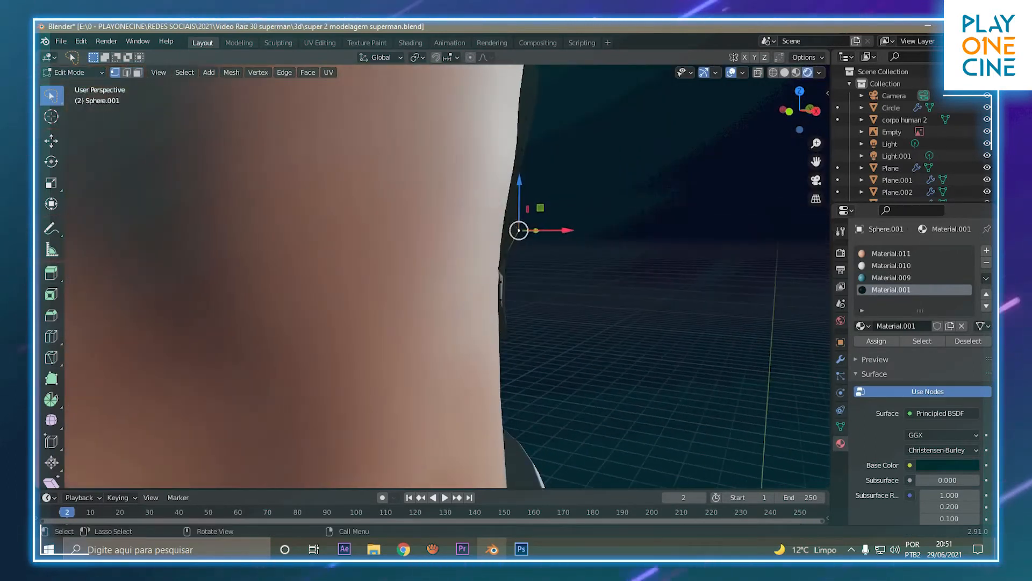
{"action": "key", "text": "g"}
{"action": "key", "text": "x"}
{"action": "left_click_drag", "start_coordinate": [548, 230], "coordinate": [544, 256]}
{"action": "left_click", "coordinate": [505, 255]}
{"action": "middle_click_drag", "start_coordinate": [544, 255], "coordinate": [387, 248]}
{"action": "middle_click_drag", "start_coordinate": [387, 248], "coordinate": [400, 161]}
{"action": "left_click_drag", "start_coordinate": [410, 279], "coordinate": [406, 278]}
Return to Object Mode and set the hair's Subdivision viewport levels to 2
{"action": "key", "text": "Tab"}
{"action": "scroll", "coordinate": [430, 274], "scroll_direction": "down", "scroll_amount": 5}
{"action": "mouse_move", "coordinate": [406, 279]}
{"action": "middle_mouse_down"}
{"action": "mouse_move", "coordinate": [398, 293]}
{"action": "mouse_move", "coordinate": [483, 280]}
{"action": "mouse_move", "coordinate": [398, 263]}
{"action": "middle_mouse_up"}
{"action": "scroll", "coordinate": [430, 274], "scroll_direction": "up", "scroll_amount": 5}
{"action": "key", "text": "Tab"}
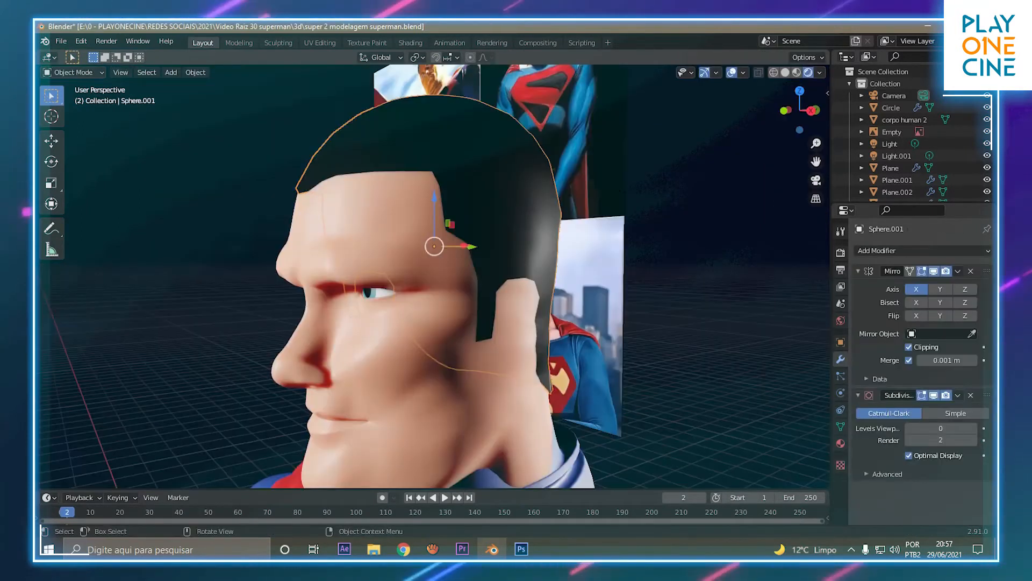
{"action": "middle_click_drag", "start_coordinate": [376, 274], "coordinate": [484, 269]}
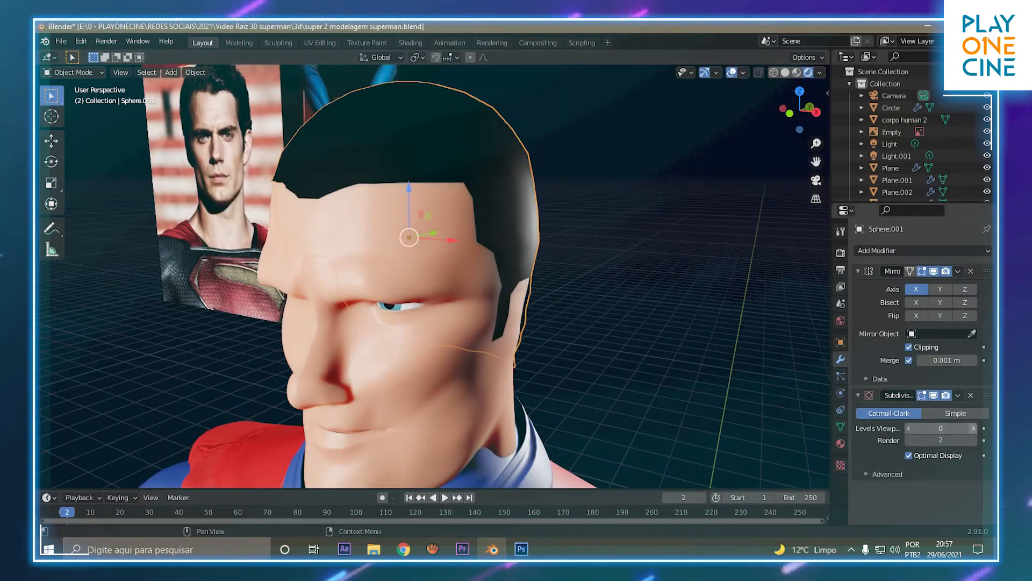
{"action": "left_click", "coordinate": [974, 428]}
{"action": "left_click", "coordinate": [973, 428]}
Examine the smoothed hair around the temple, sideburn and nape in both Edit and Object Mode
{"action": "middle_click_drag", "start_coordinate": [672, 322], "coordinate": [554, 323]}
{"action": "middle_click_drag", "start_coordinate": [323, 268], "coordinate": [242, 269]}
{"action": "key", "text": "Tab"}
{"action": "middle_click_drag", "start_coordinate": [376, 269], "coordinate": [322, 263]}
{"action": "scroll", "coordinate": [324, 150], "scroll_direction": "up", "scroll_amount": 3}
{"action": "mouse_move", "coordinate": [498, 267]}
{"action": "left_mouse_down"}
{"action": "mouse_move", "coordinate": [482, 185]}
{"action": "mouse_move", "coordinate": [361, 323]}
{"action": "left_mouse_up"}
{"action": "scroll", "coordinate": [366, 318], "scroll_direction": "down", "scroll_amount": 5}
{"action": "middle_click_drag", "start_coordinate": [376, 312], "coordinate": [255, 285]}
{"action": "key", "text": "Tab"}
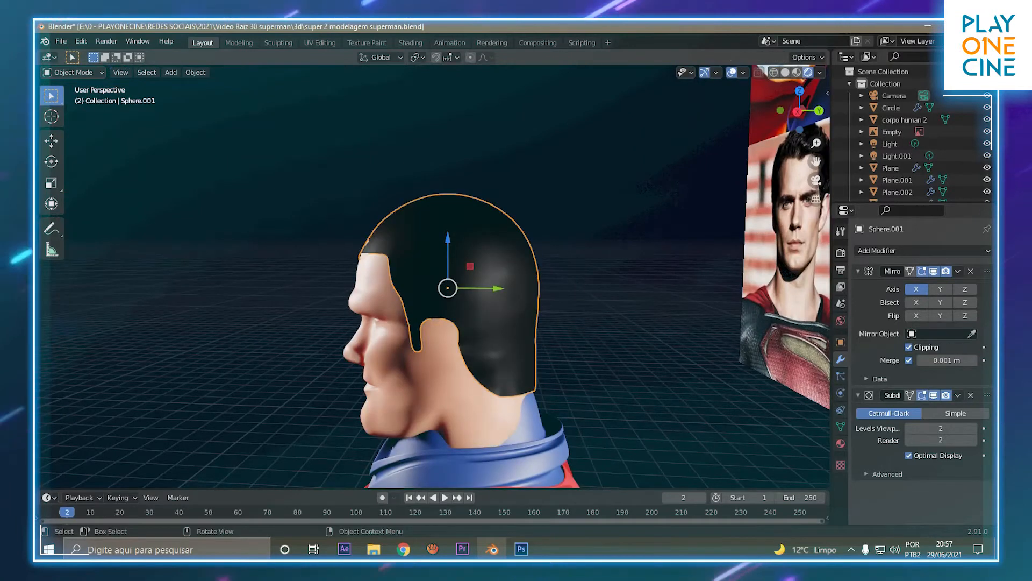
Scale the hair object down to about 0.96, then extrude its entire mesh outward by about 0.019 m
{"action": "key", "text": "s"}
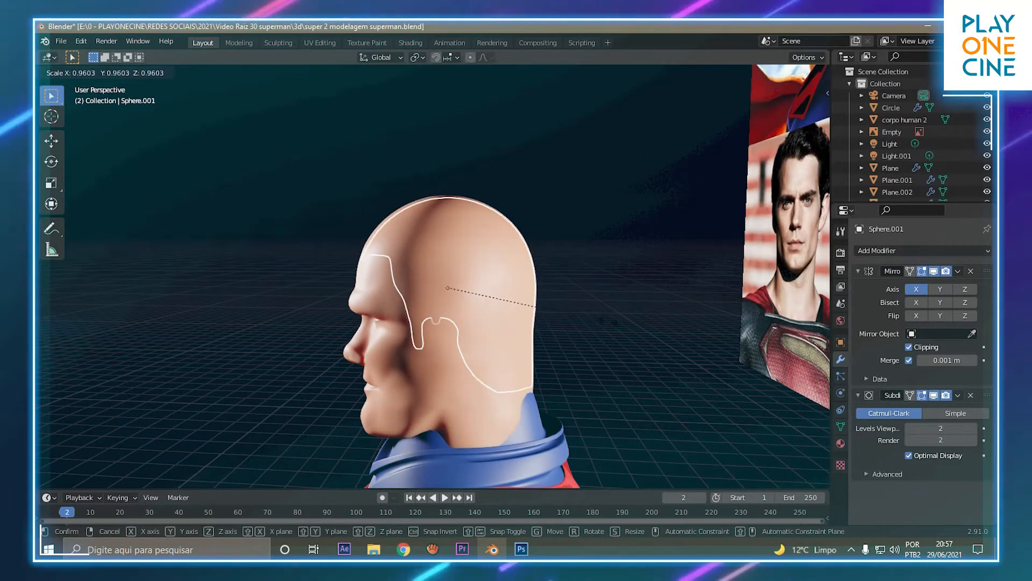
{"action": "left_click", "coordinate": [448, 288]}
{"action": "key", "text": "Tab"}
{"action": "scroll", "coordinate": [448, 289], "scroll_direction": "down", "scroll_amount": 3}
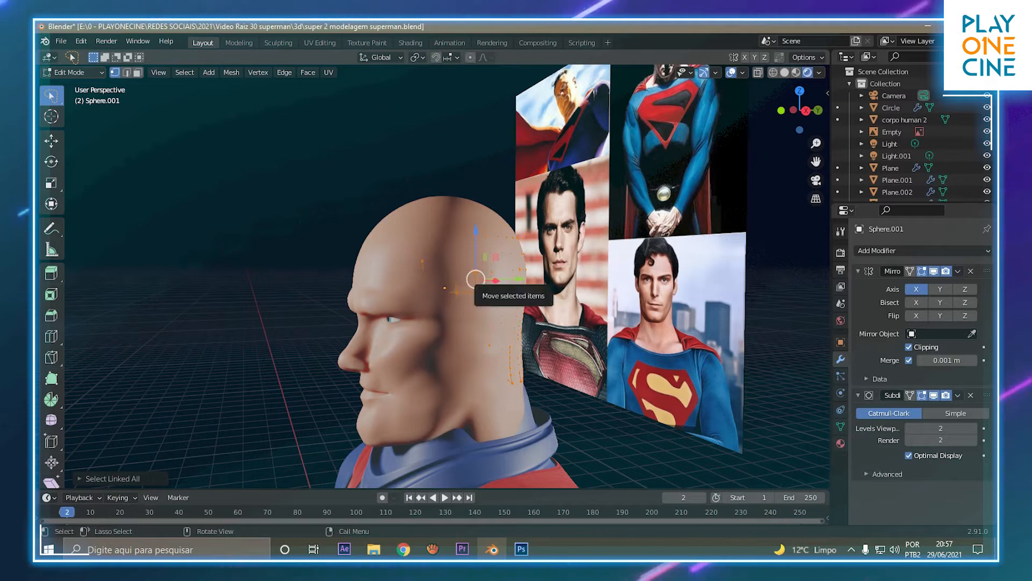
{"action": "middle_click_drag", "start_coordinate": [443, 310], "coordinate": [418, 332]}
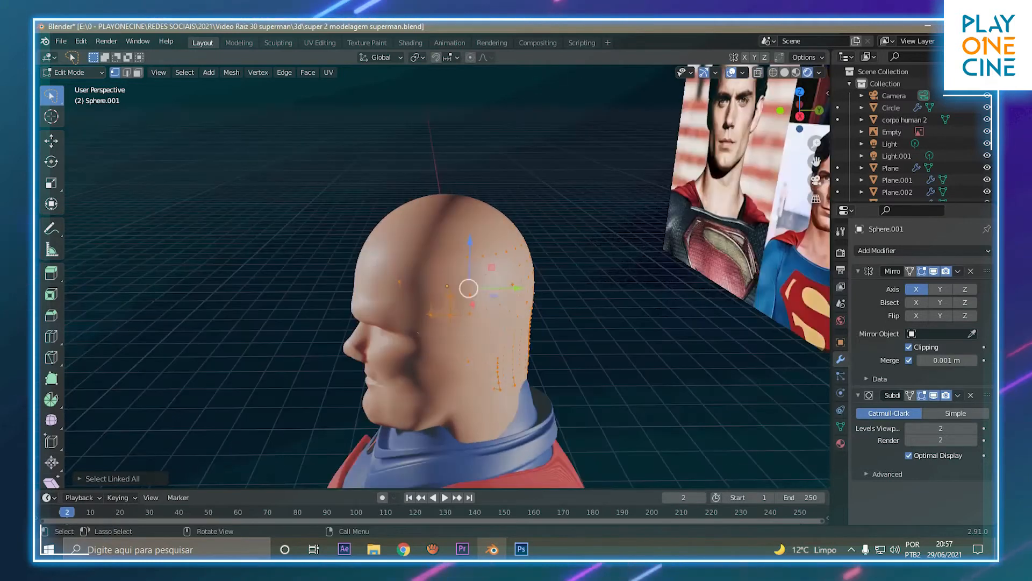
{"action": "key", "text": "e"}
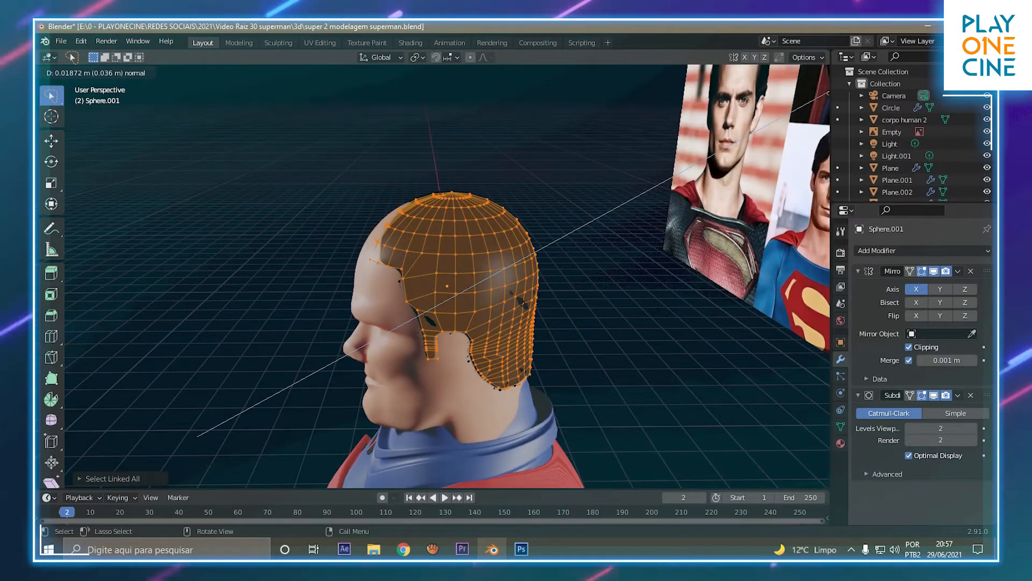
{"action": "left_click", "coordinate": [447, 286]}
Move the extruded hair shell about 0.018 m along X, scale it along Y to cover the head, and return to Object Mode
{"action": "middle_click_drag", "start_coordinate": [448, 286], "coordinate": [377, 290]}
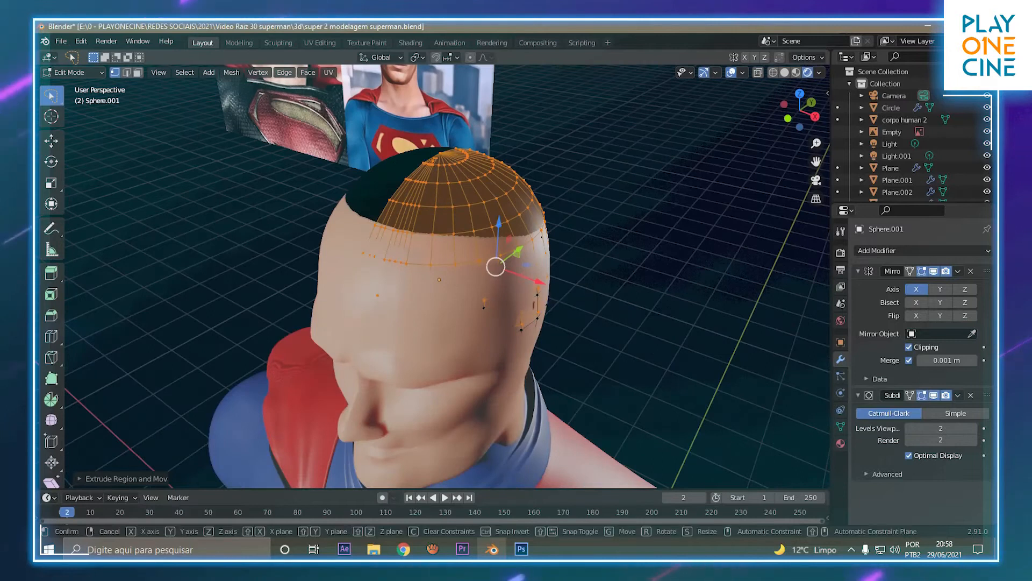
{"action": "key", "text": "e"}
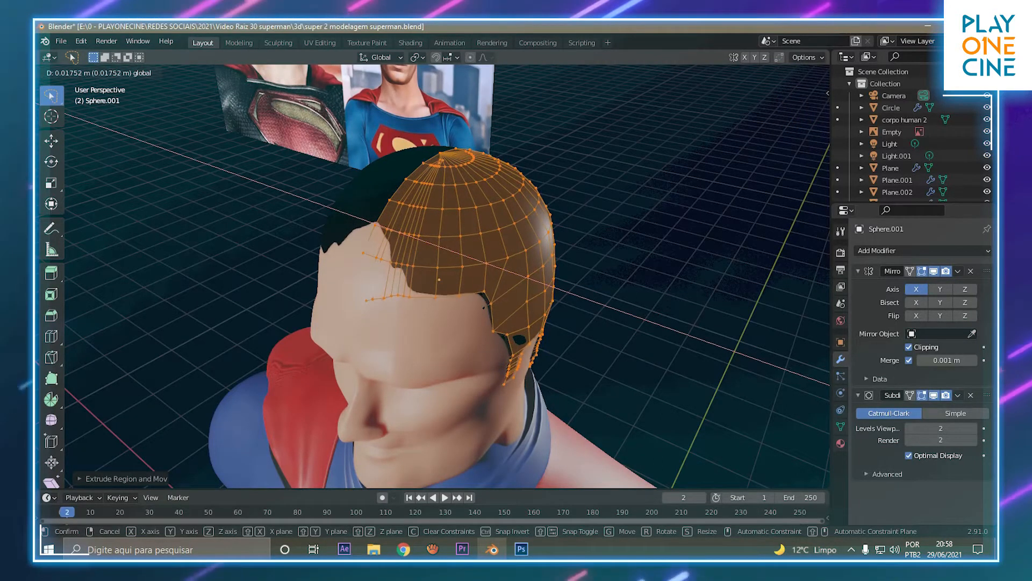
{"action": "left_click_drag", "start_coordinate": [543, 283], "coordinate": [544, 284]}
{"action": "middle_click_drag", "start_coordinate": [537, 282], "coordinate": [388, 224]}
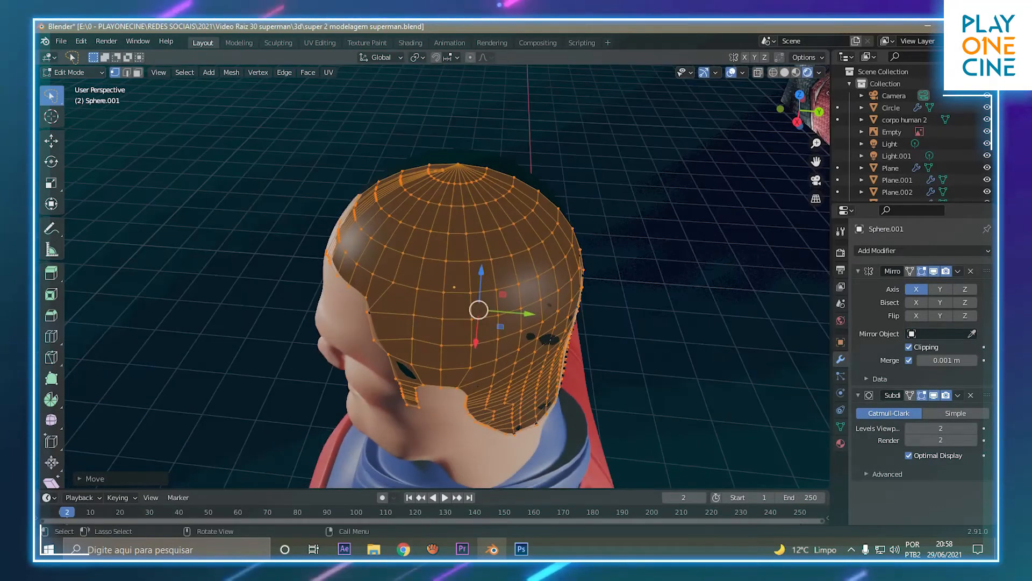
{"action": "key", "text": "s"}
{"action": "key", "text": "y"}
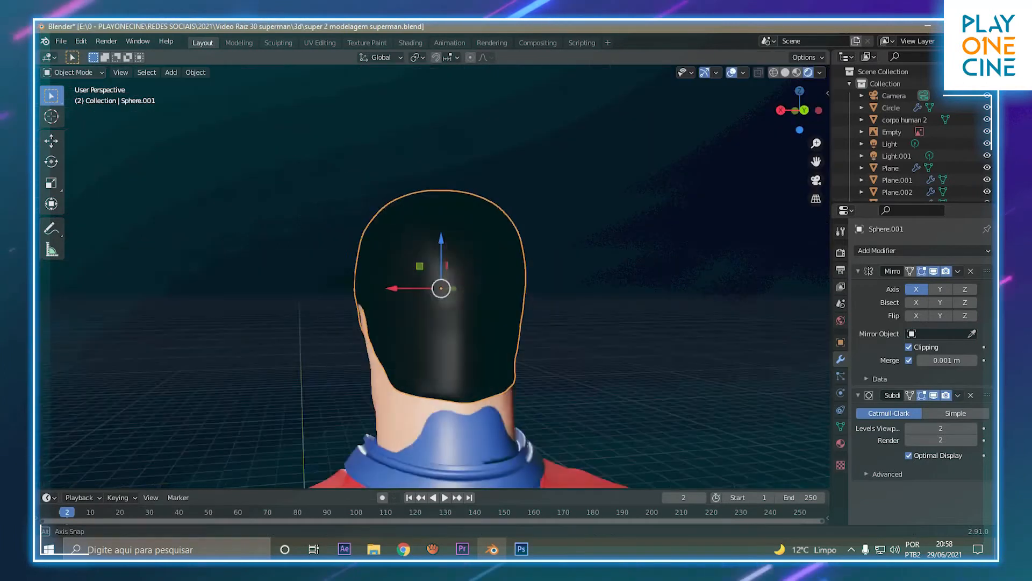
{"action": "middle_click_drag", "start_coordinate": [441, 288], "coordinate": [312, 293]}
{"action": "middle_click_drag", "start_coordinate": [409, 301], "coordinate": [328, 285]}
{"action": "scroll", "coordinate": [430, 285], "scroll_direction": "up", "scroll_amount": 3}
{"action": "middle_click_drag", "start_coordinate": [484, 291], "coordinate": [492, 291]}
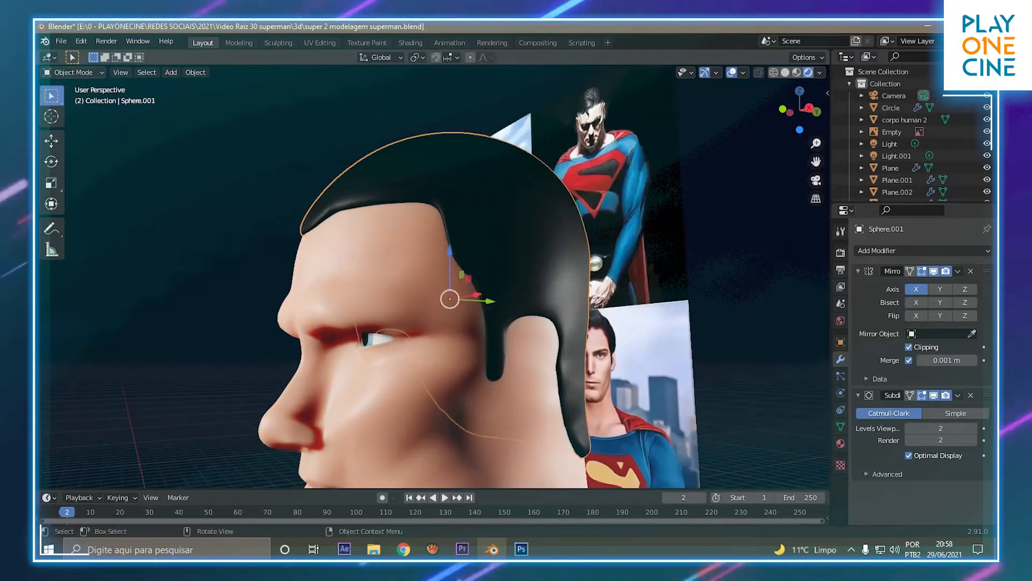
Switch to Chrome to study the Fortnite Tony Stark hair reference, then return to Blender and compare the modelled hair
{"action": "left_click", "coordinate": [403, 549]}
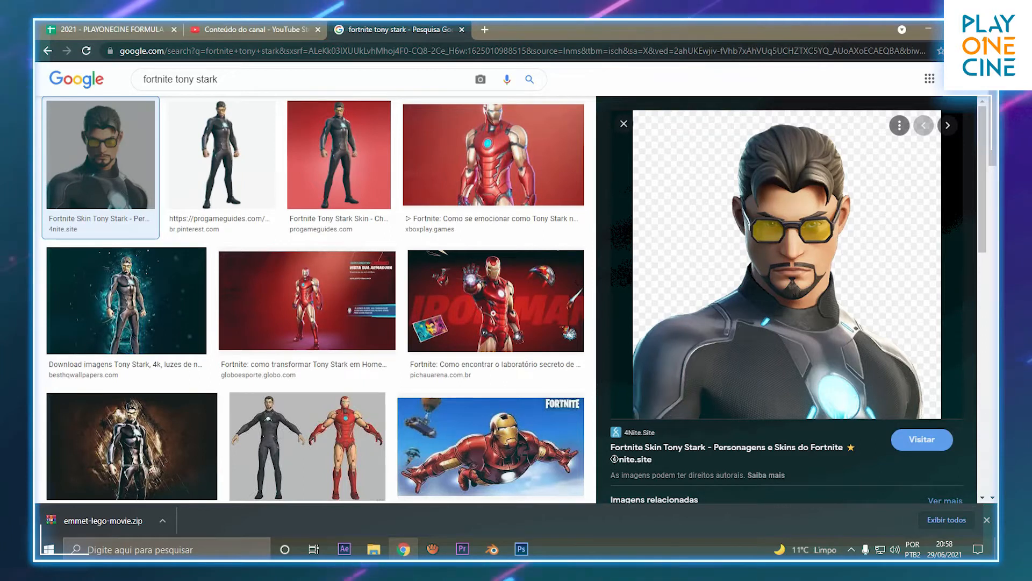
{"action": "left_click", "coordinate": [492, 549]}
{"action": "middle_click_drag", "start_coordinate": [473, 290], "coordinate": [463, 333]}
{"action": "scroll", "coordinate": [537, 322], "scroll_direction": "down", "scroll_amount": 3}
{"action": "middle_click_drag", "start_coordinate": [527, 323], "coordinate": [496, 304]}
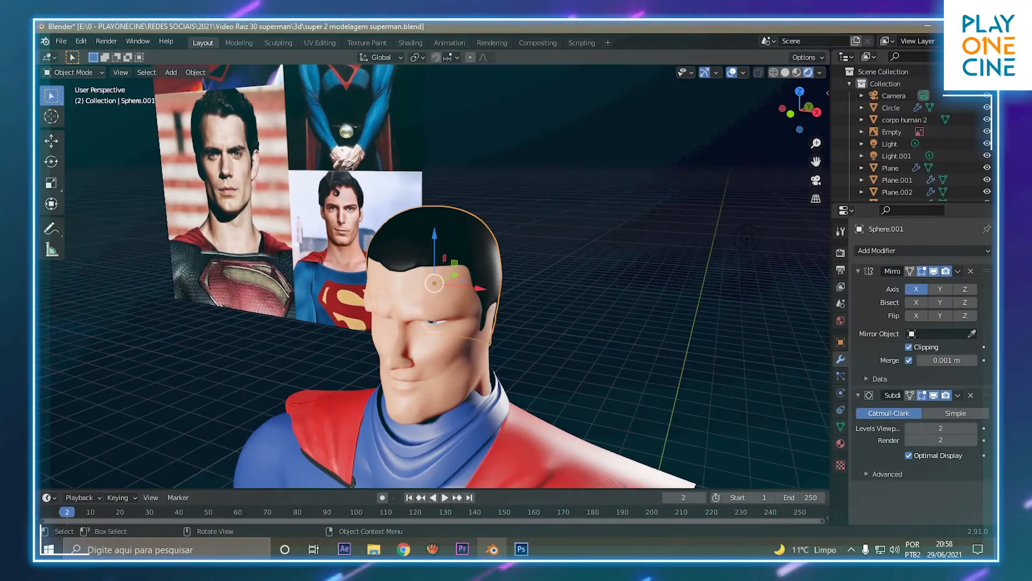
{"action": "middle_click_drag", "start_coordinate": [425, 312], "coordinate": [457, 281]}
{"action": "scroll", "coordinate": [449, 313], "scroll_direction": "up", "scroll_amount": 4}
{"action": "scroll", "coordinate": [455, 313], "scroll_direction": "down", "scroll_amount": 3}
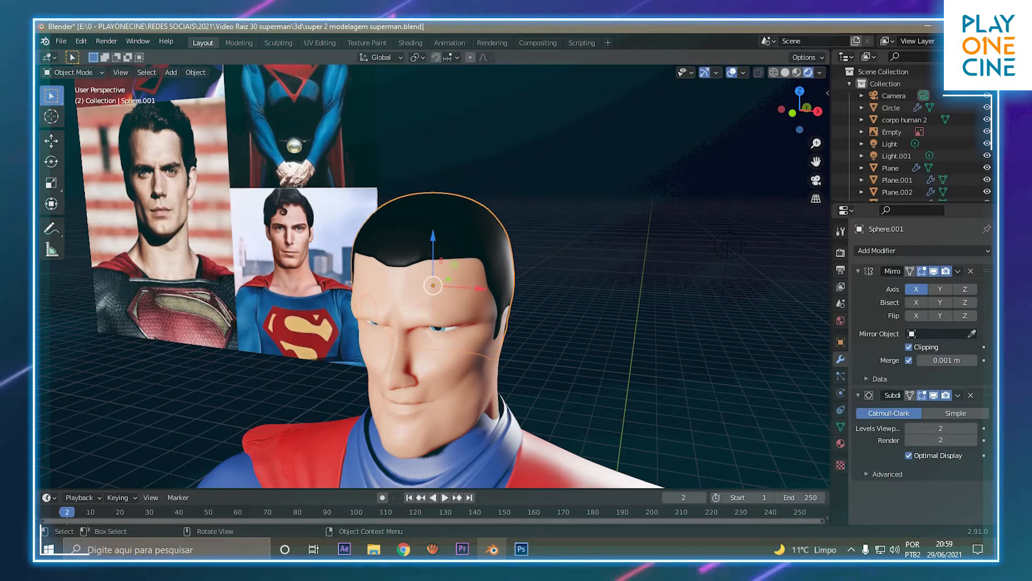
Examine the hair mesh in Edit Mode from the back, side and front of the head
{"action": "middle_click_drag", "start_coordinate": [434, 286], "coordinate": [288, 280]}
{"action": "key", "text": "Tab"}
{"action": "middle_click_drag", "start_coordinate": [446, 280], "coordinate": [467, 280]}
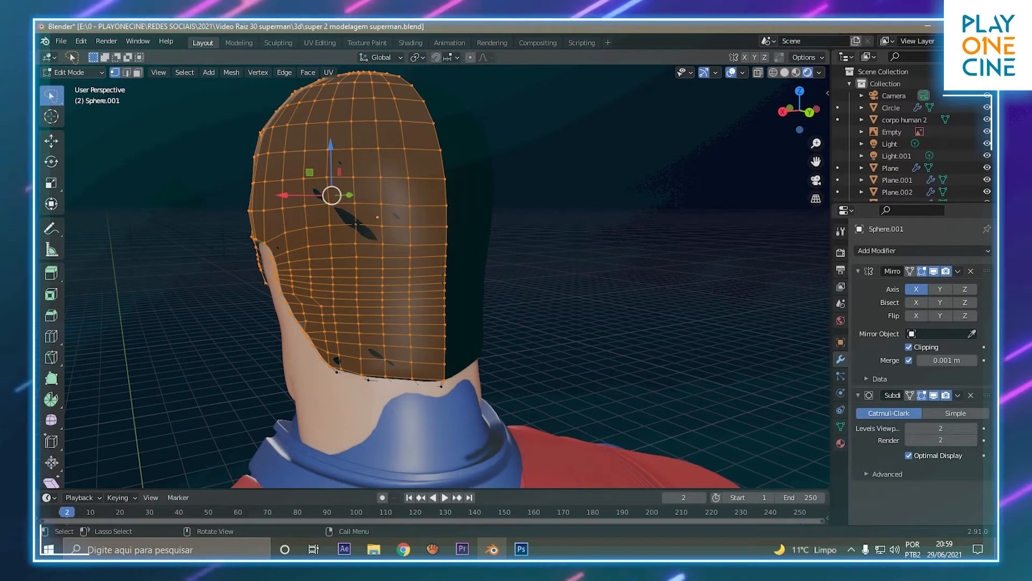
{"action": "middle_click_drag", "start_coordinate": [430, 280], "coordinate": [479, 293]}
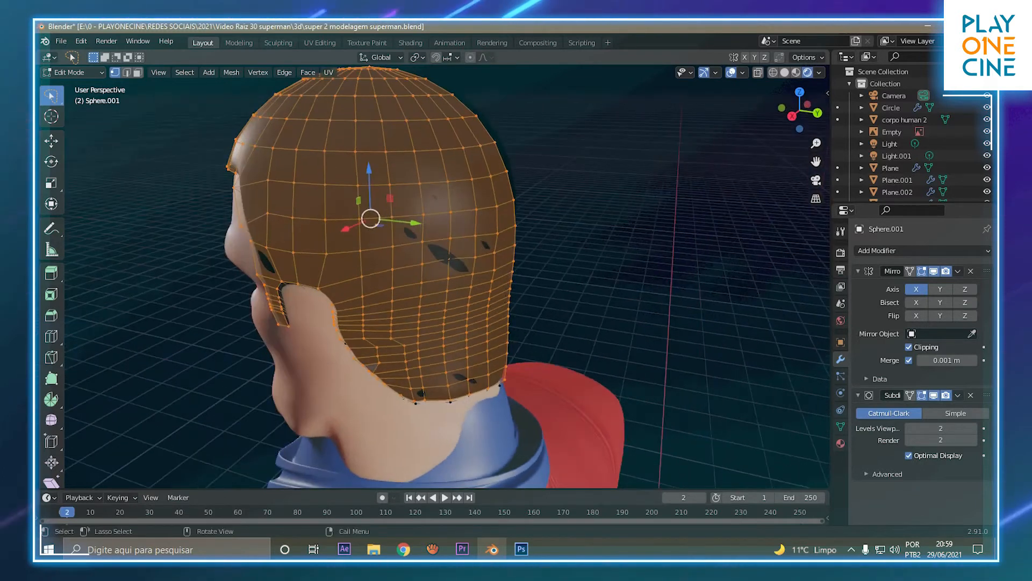
{"action": "scroll", "coordinate": [479, 293], "scroll_direction": "up", "scroll_amount": 2}
{"action": "middle_click_drag", "start_coordinate": [419, 268], "coordinate": [499, 272]}
{"action": "scroll", "coordinate": [481, 282], "scroll_direction": "down", "scroll_amount": 4}
{"action": "scroll", "coordinate": [484, 301], "scroll_direction": "down", "scroll_amount": 1}
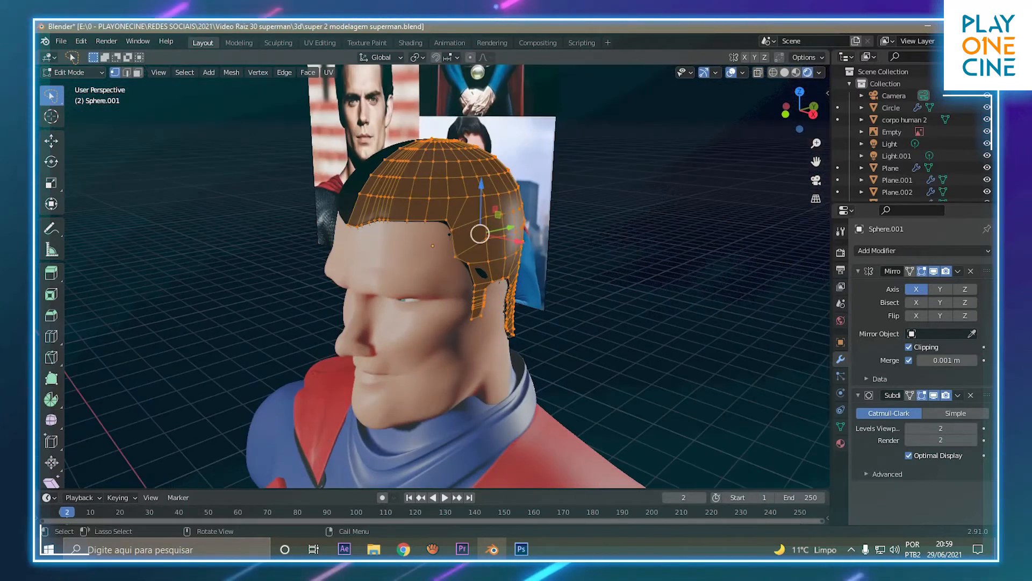
{"action": "middle_click_drag", "start_coordinate": [479, 233], "coordinate": [408, 234]}
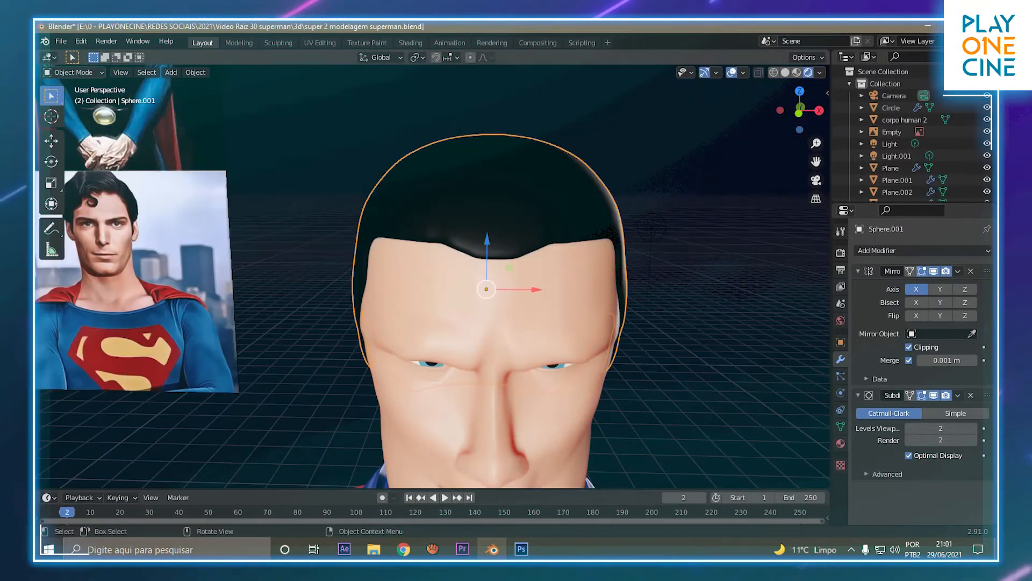
Add a cube mesh, raise it to head height and scale it down
{"action": "middle_click_drag", "start_coordinate": [457, 231], "coordinate": [457, 275]}
{"action": "key", "text": "shift+a"}
{"action": "mouse_move", "coordinate": [457, 275]}
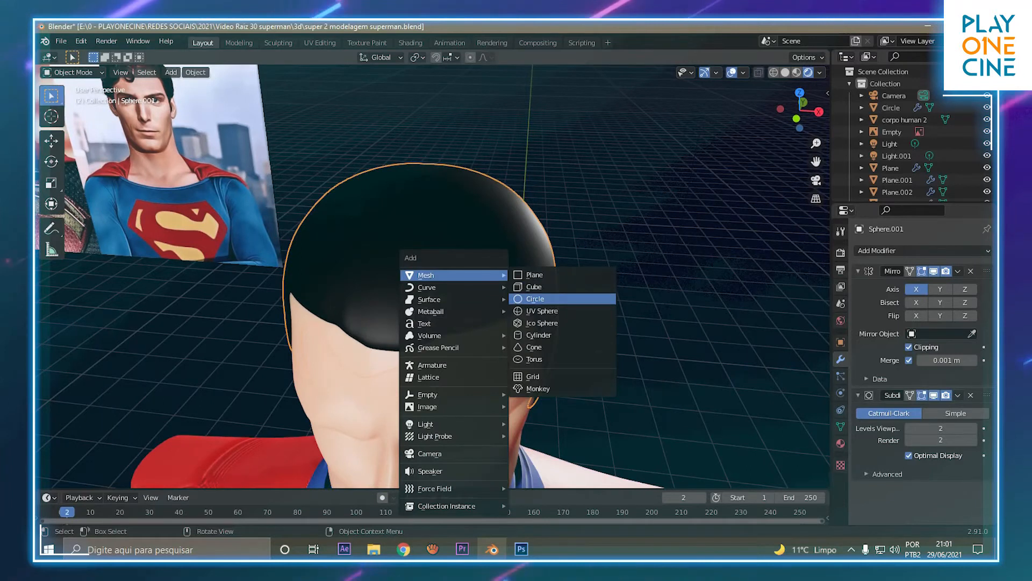
{"action": "left_click", "coordinate": [534, 286]}
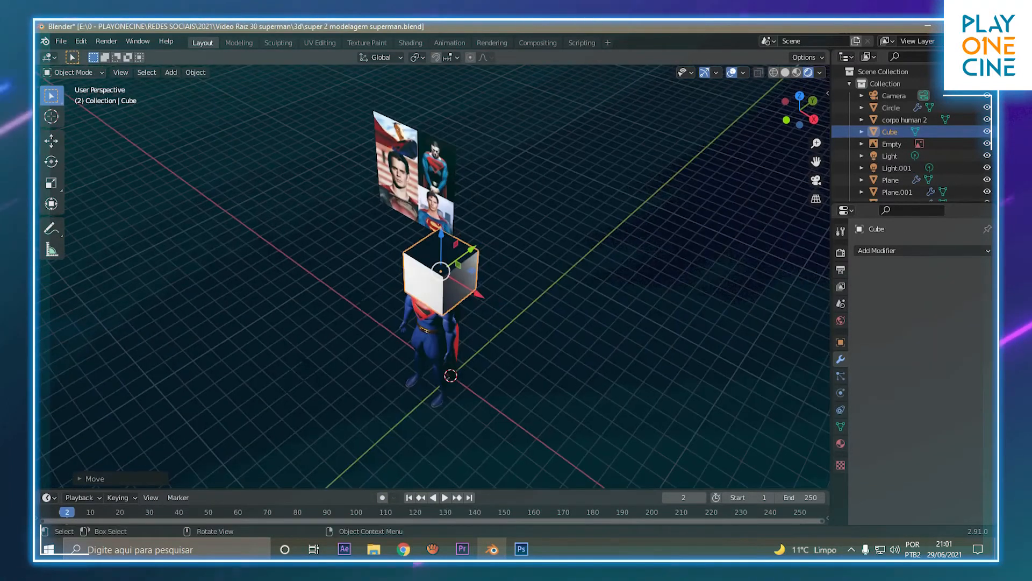
{"action": "key", "text": "s"}
{"action": "key", "text": "Return"}
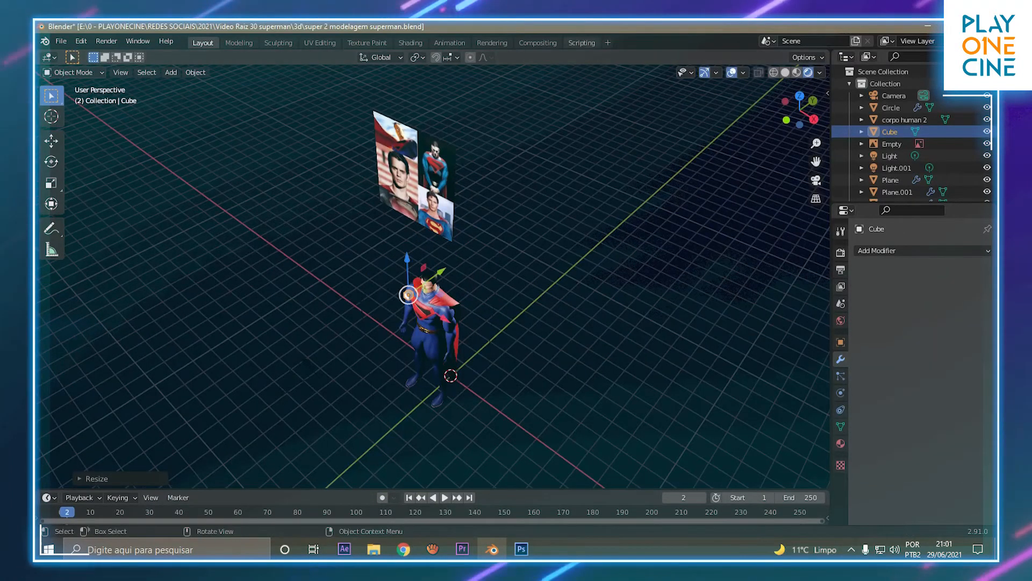
Switch the viewport to Material Preview, then move the cube beside the head and shrink it to a small block
{"action": "key", "text": "z"}
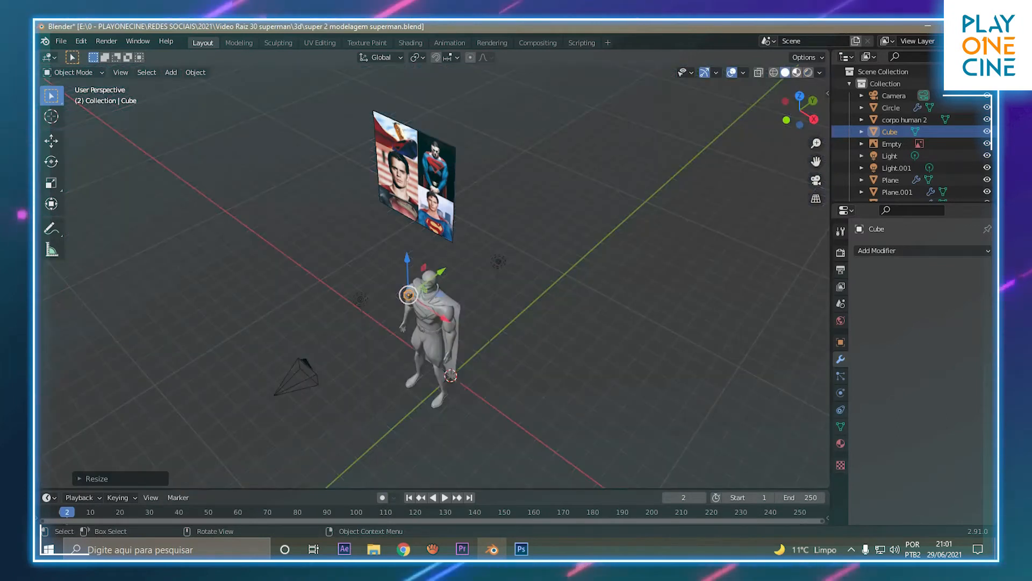
{"action": "key", "text": "z"}
{"action": "scroll", "coordinate": [435, 277], "scroll_direction": "up", "scroll_amount": 9}
{"action": "middle_click_drag", "start_coordinate": [456, 301], "coordinate": [411, 293]}
{"action": "left_click_drag", "start_coordinate": [248, 295], "coordinate": [390, 271]}
{"action": "middle_click_drag", "start_coordinate": [474, 277], "coordinate": [344, 266]}
{"action": "key", "text": "s"}
{"action": "left_click", "coordinate": [526, 270]}
{"action": "scroll", "coordinate": [525, 271], "scroll_direction": "up", "scroll_amount": 5}
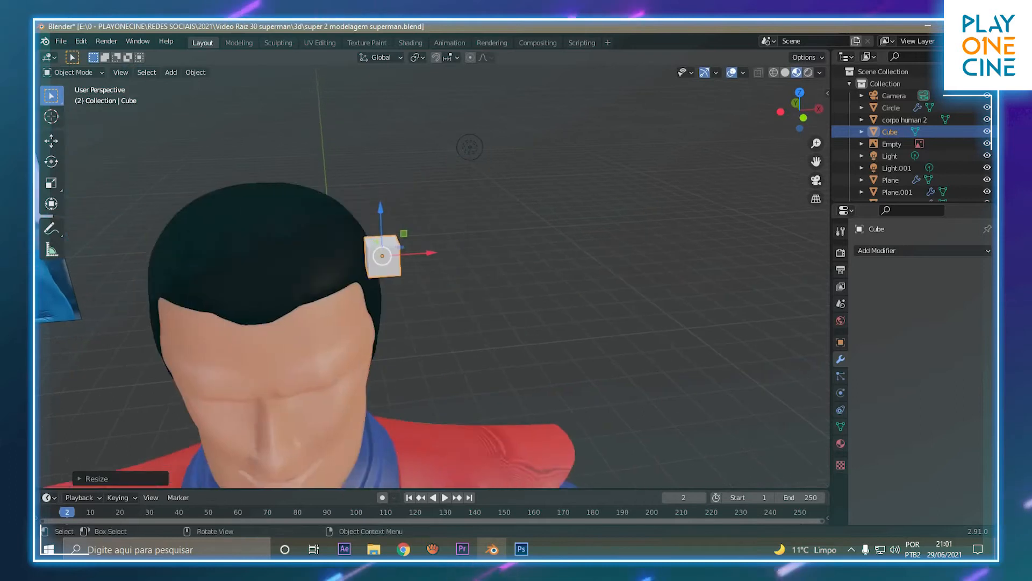
Add crossing vertical loop cuts through the middle of the cube in Edit Mode
{"action": "key", "text": "Tab"}
{"action": "middle_click_drag", "start_coordinate": [454, 269], "coordinate": [492, 280]}
{"action": "key", "text": "ctrl+r"}
{"action": "left_click", "coordinate": [495, 283]}
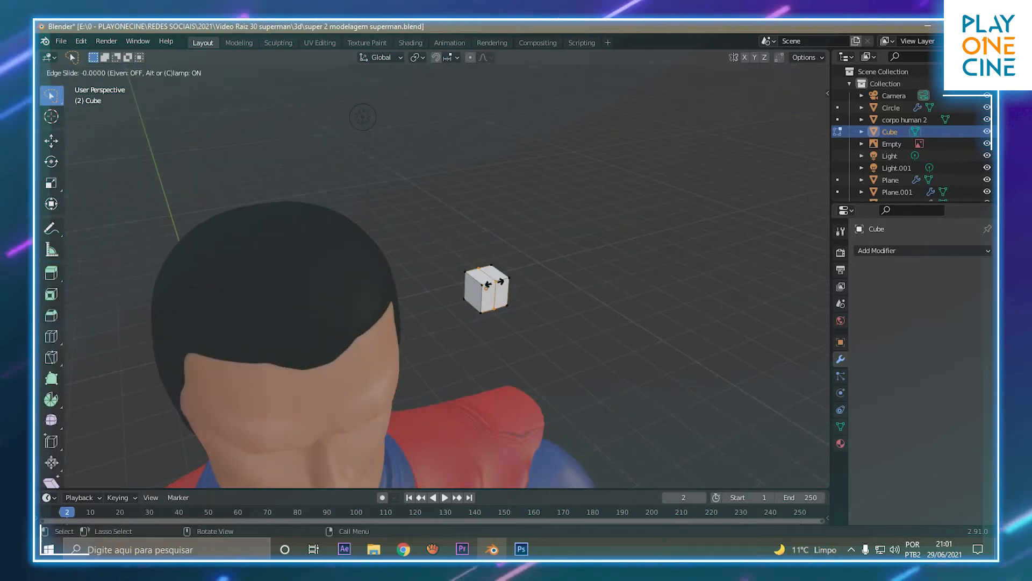
{"action": "left_click", "coordinate": [494, 285]}
{"action": "scroll", "coordinate": [495, 269], "scroll_direction": "up", "scroll_amount": 4}
Scale the cube's centre loops outward along X and Y to form an octagonal prism
{"action": "key", "text": "s"}
{"action": "key", "text": "x"}
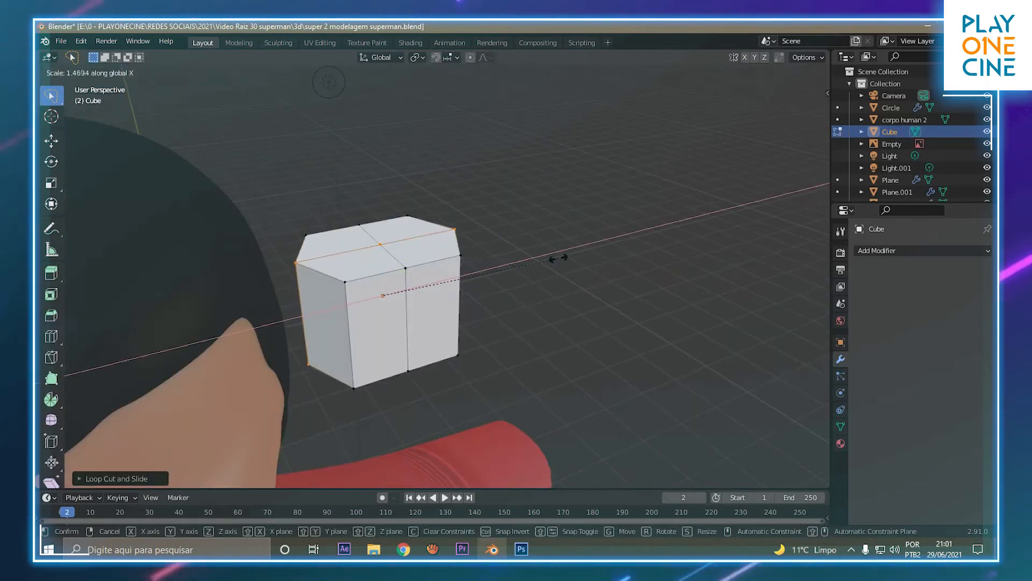
{"action": "left_click", "coordinate": [558, 258]}
{"action": "key", "text": "s"}
{"action": "key", "text": "y"}
{"action": "left_click", "coordinate": [451, 339]}
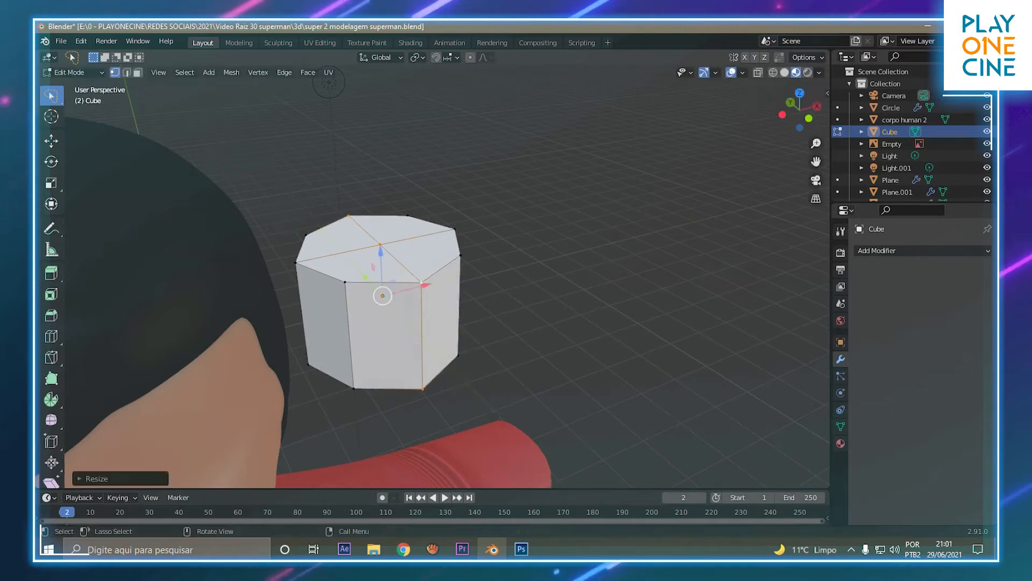
Return to Object Mode and assign the existing dark hair material, Material.001, to the prism
{"action": "key", "text": "Tab"}
{"action": "scroll", "coordinate": [433, 274], "scroll_direction": "down", "scroll_amount": 10}
{"action": "left_click", "coordinate": [841, 444]}
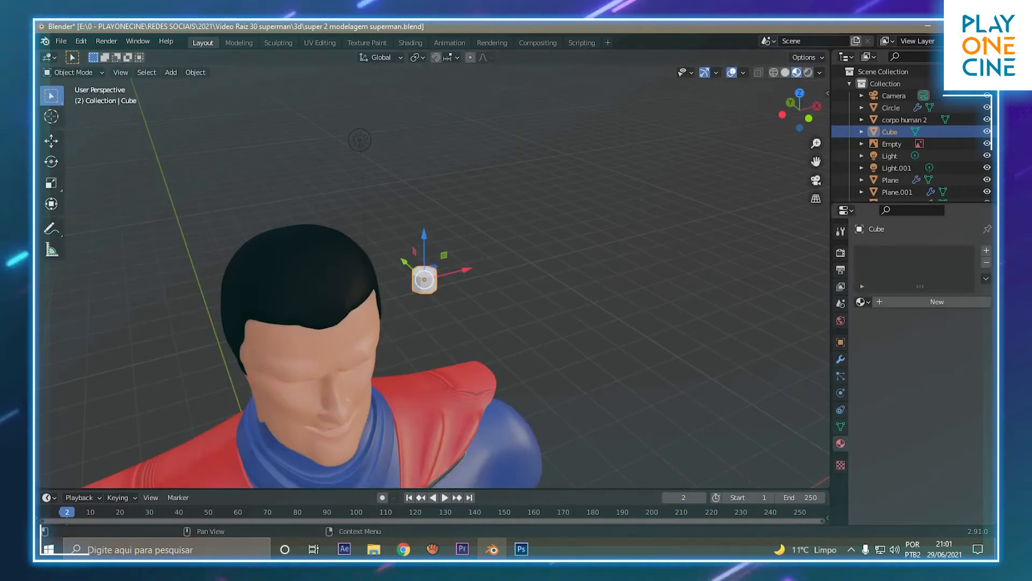
{"action": "left_click", "coordinate": [862, 302]}
{"action": "left_click", "coordinate": [753, 318]}
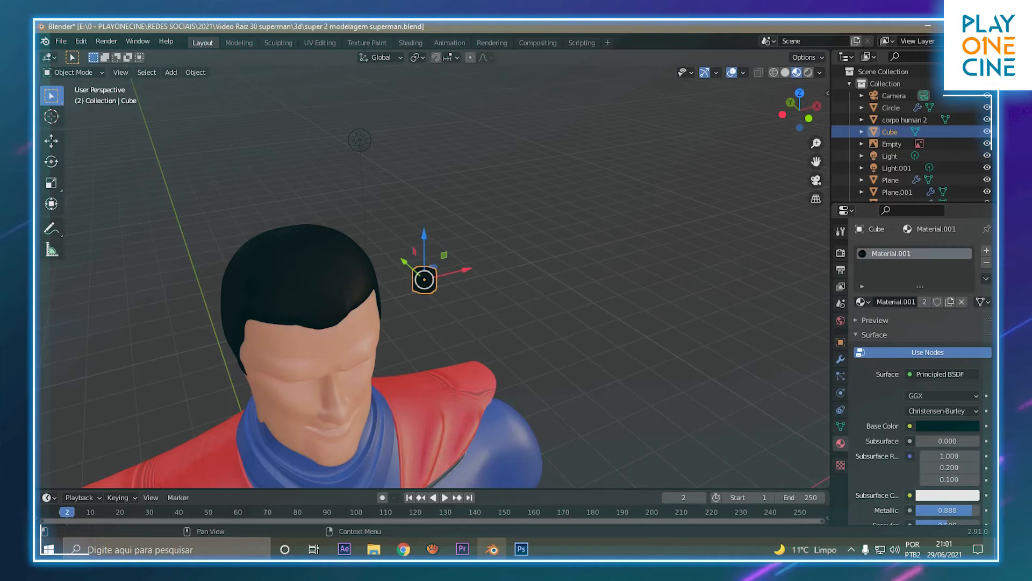
Duplicate the whole prism in Edit Mode and place the copy at the front hairline above the forehead
{"action": "key", "text": "Tab"}
{"action": "scroll", "coordinate": [387, 285], "scroll_direction": "up", "scroll_amount": 3}
{"action": "middle_click_drag", "start_coordinate": [430, 280], "coordinate": [506, 273], "text": "shift"}
{"action": "key", "text": "ctrl+l"}
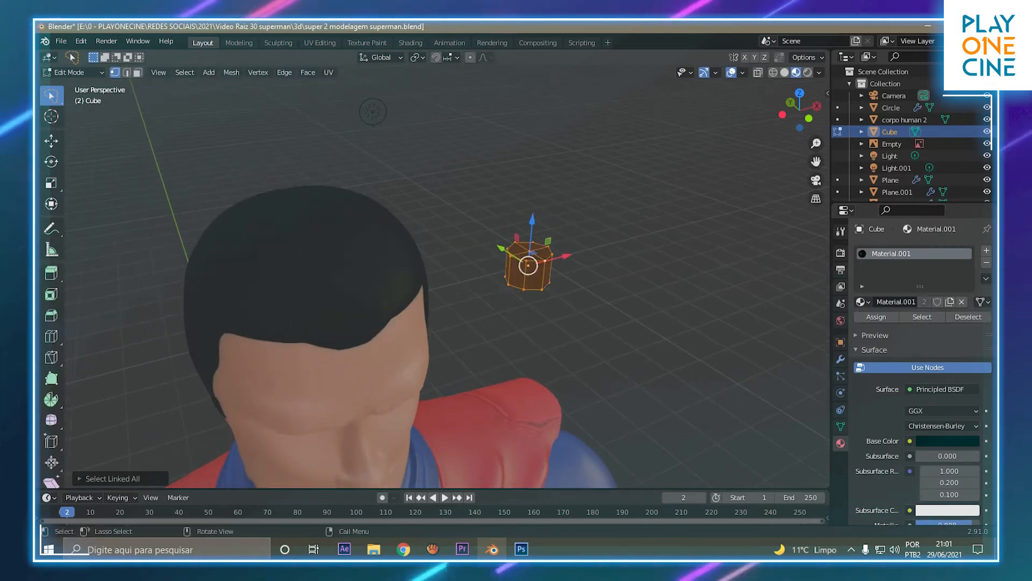
{"action": "key", "text": "shift+d"}
{"action": "key", "text": "x"}
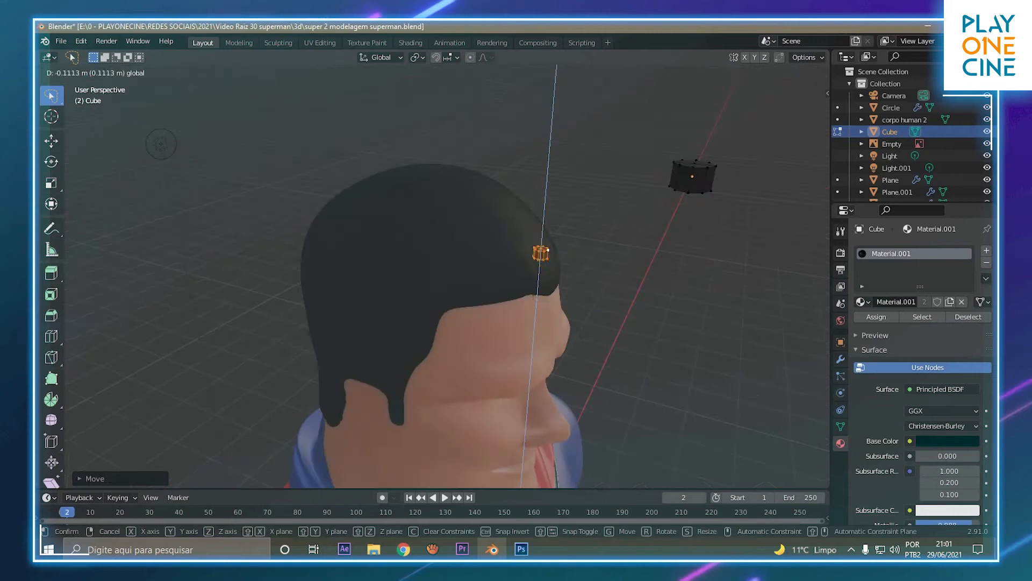
{"action": "left_click", "coordinate": [542, 295]}
{"action": "middle_click_drag", "start_coordinate": [541, 295], "coordinate": [521, 331]}
{"action": "scroll", "coordinate": [446, 277], "scroll_direction": "down", "scroll_amount": 3}
{"action": "scroll", "coordinate": [424, 257], "scroll_direction": "up", "scroll_amount": 4}
{"action": "middle_click_drag", "start_coordinate": [425, 257], "coordinate": [436, 297], "text": "shift"}
{"action": "scroll", "coordinate": [501, 266], "scroll_direction": "up", "scroll_amount": 4}
Rotate the copied prism about X, resize it and extrude its top face upward along its normal
{"action": "key", "text": "r"}
{"action": "key", "text": "x"}
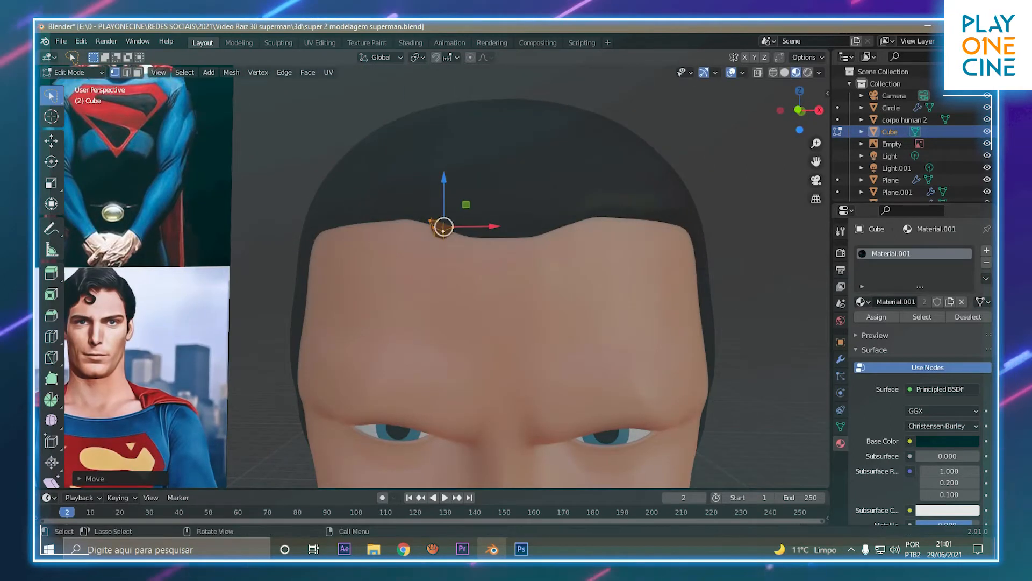
{"action": "key", "text": "s"}
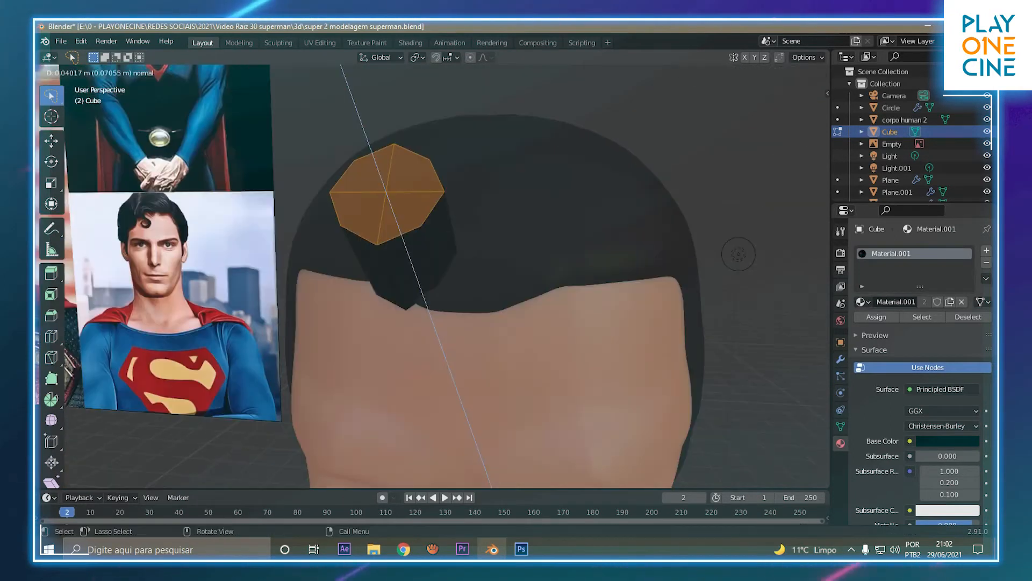
{"action": "key", "text": "e"}
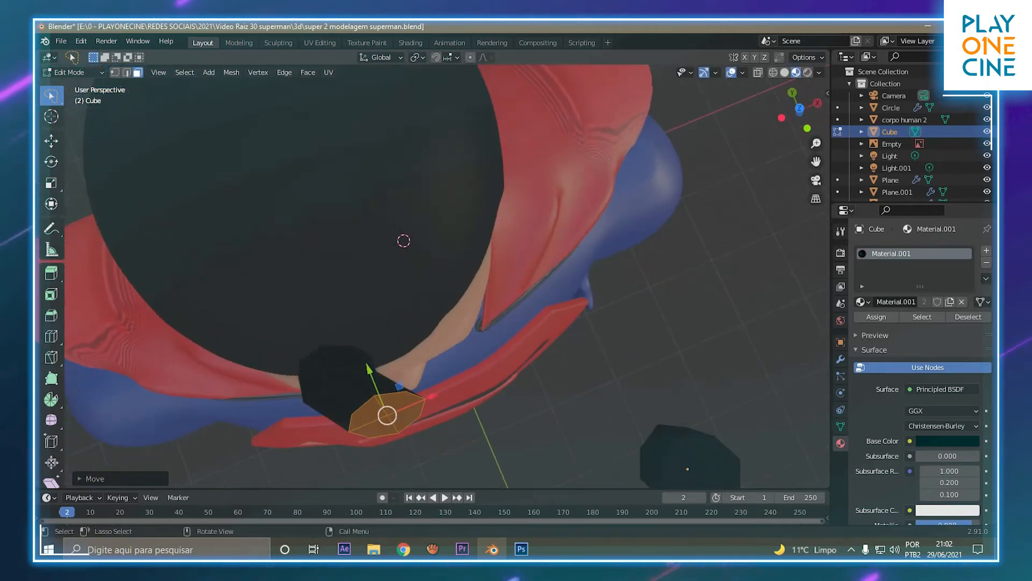
Reposition the extruded end face in front of the hair cap and tilt it about Z and X
{"action": "key", "text": "r"}
{"action": "key", "text": "z"}
{"action": "left_click", "coordinate": [457, 354]}
{"action": "middle_click_drag", "start_coordinate": [457, 354], "coordinate": [508, 322]}
{"action": "key", "text": "g"}
{"action": "left_click", "coordinate": [494, 312]}
{"action": "middle_click_drag", "start_coordinate": [506, 194], "coordinate": [640, 253]}
{"action": "key", "text": "r"}
{"action": "key", "text": "x"}
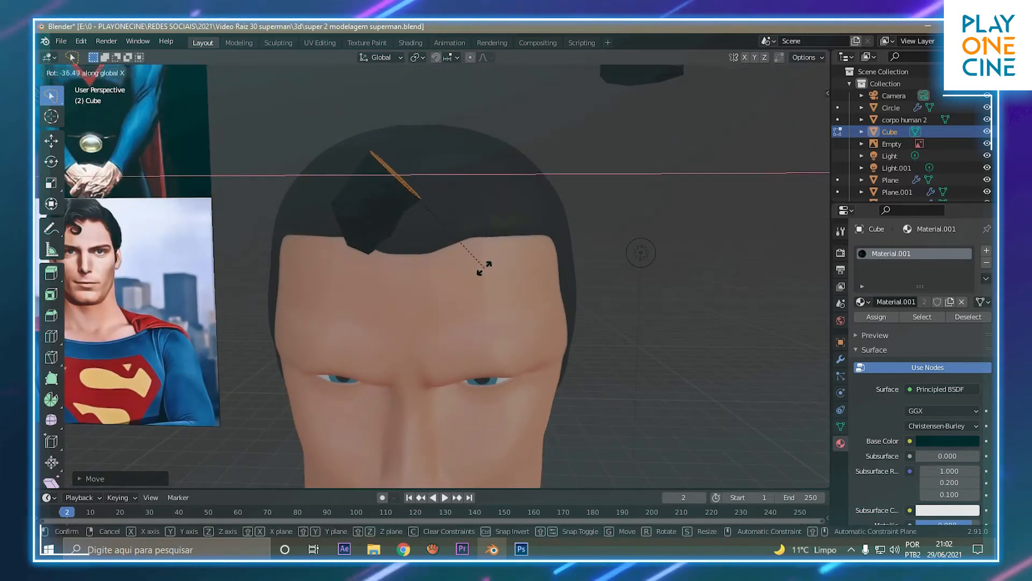
{"action": "left_click", "coordinate": [484, 267]}
Extrude the strand across the forehead, then shift its end face and rotate it upright about Y
{"action": "key", "text": "e"}
{"action": "left_click", "coordinate": [641, 253]}
{"action": "left_click_drag", "start_coordinate": [450, 69], "coordinate": [450, 124]}
{"action": "mouse_move", "coordinate": [500, 170]}
{"action": "left_mouse_down"}
{"action": "mouse_move", "coordinate": [523, 171]}
{"action": "mouse_move", "coordinate": [495, 172]}
{"action": "left_mouse_up"}
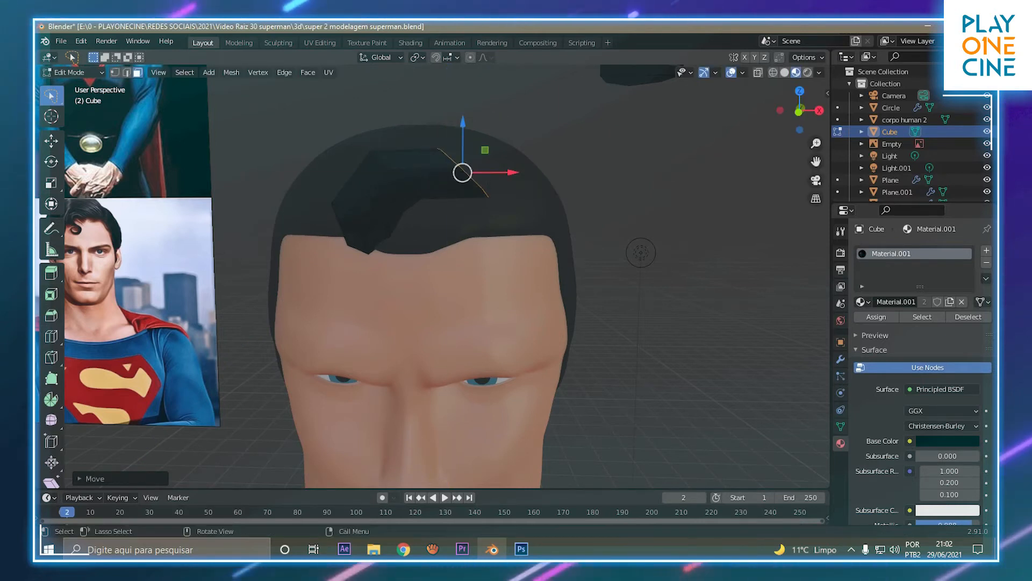
{"action": "key", "text": "r"}
{"action": "key", "text": "y"}
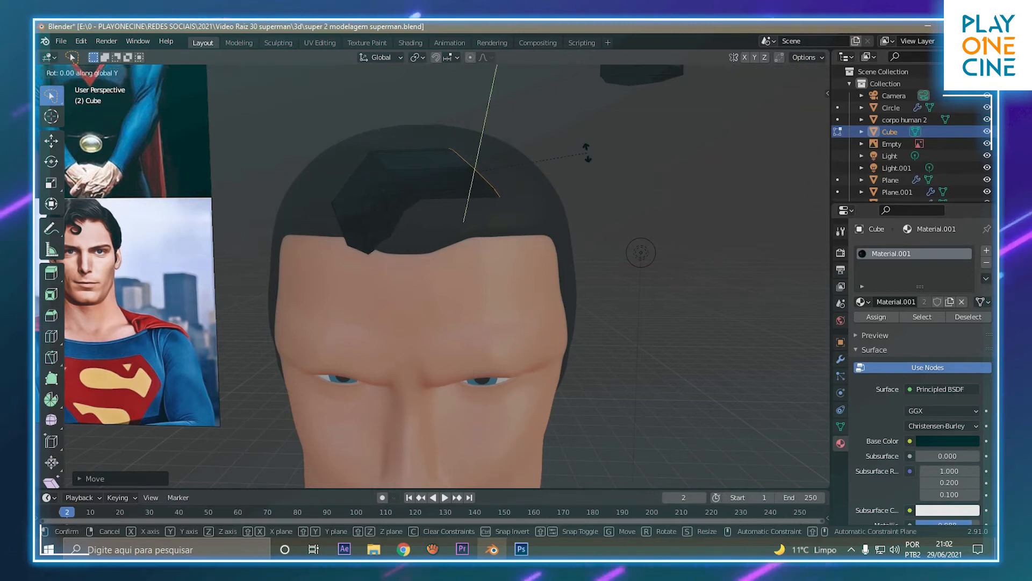
{"action": "left_click", "coordinate": [551, 225]}
{"action": "left_click_drag", "start_coordinate": [475, 128], "coordinate": [475, 134]}
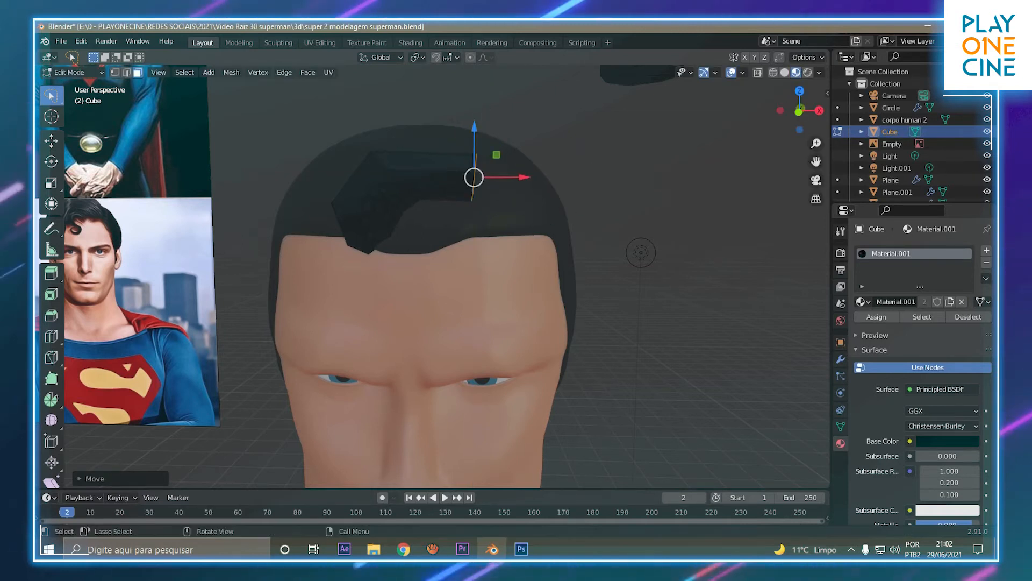
Extrude another strand segment toward the temple and rotate its end face about Z to follow the head
{"action": "key", "text": "e"}
{"action": "left_click", "coordinate": [597, 290]}
{"action": "middle_click_drag", "start_coordinate": [597, 290], "coordinate": [510, 356]}
{"action": "key", "text": "r"}
{"action": "key", "text": "z"}
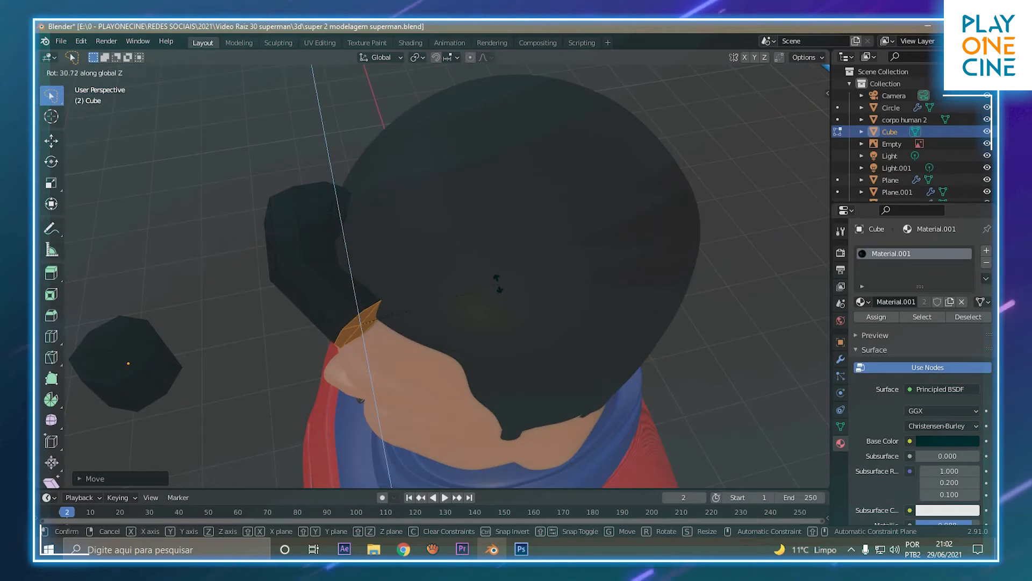
{"action": "left_click", "coordinate": [498, 282]}
Extrude the strand along the side of the head, then narrow and rotate its end face
{"action": "key", "text": "e"}
{"action": "left_click", "coordinate": [560, 337]}
{"action": "key", "text": "s"}
{"action": "left_click", "coordinate": [531, 362]}
{"action": "key", "text": "r"}
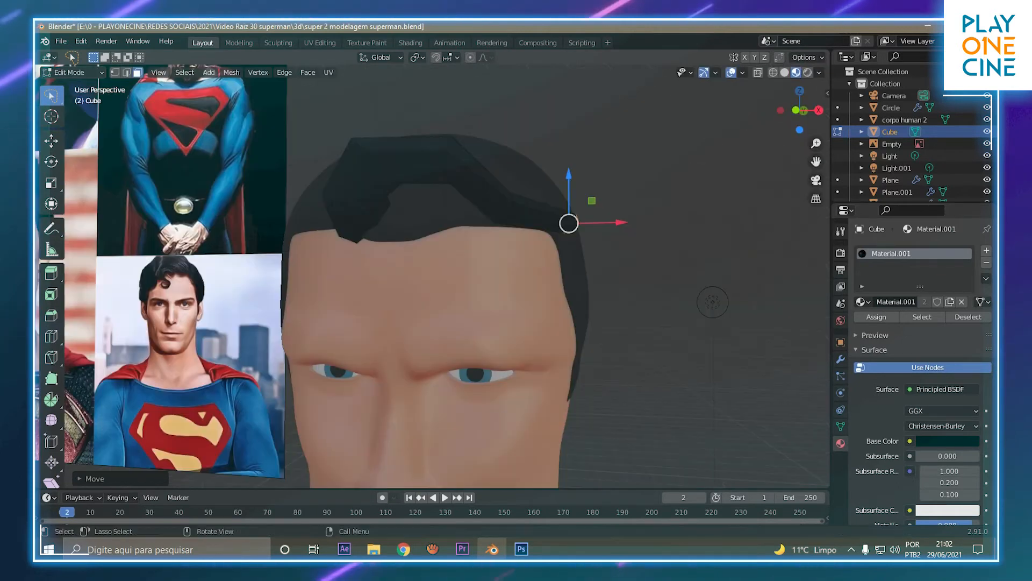
Pull the strand's last segment against the side of the head and shrink its end into a pointed tip
{"action": "key", "text": "g"}
{"action": "key", "text": "z"}
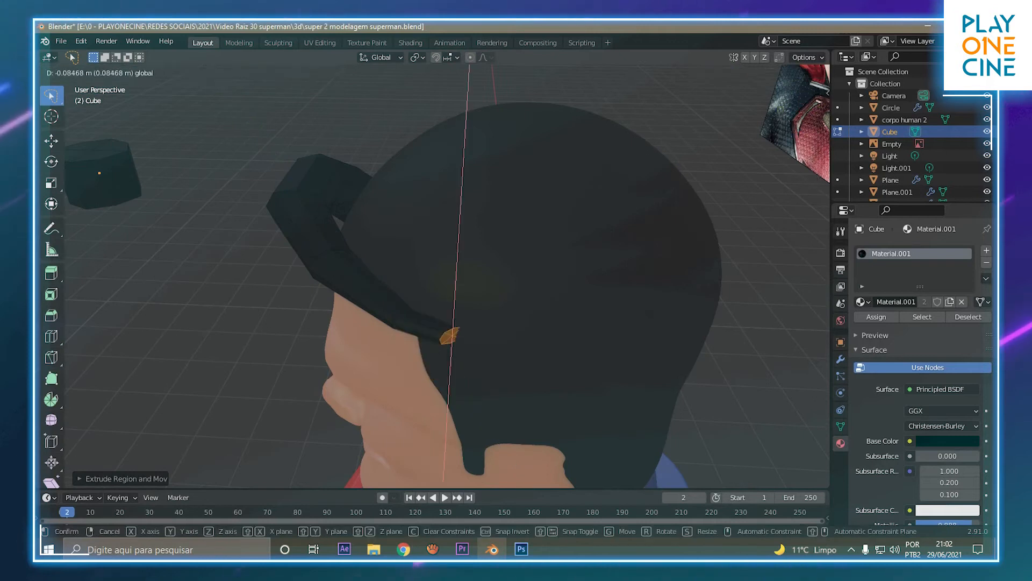
{"action": "key", "text": "Return"}
{"action": "key", "text": "s"}
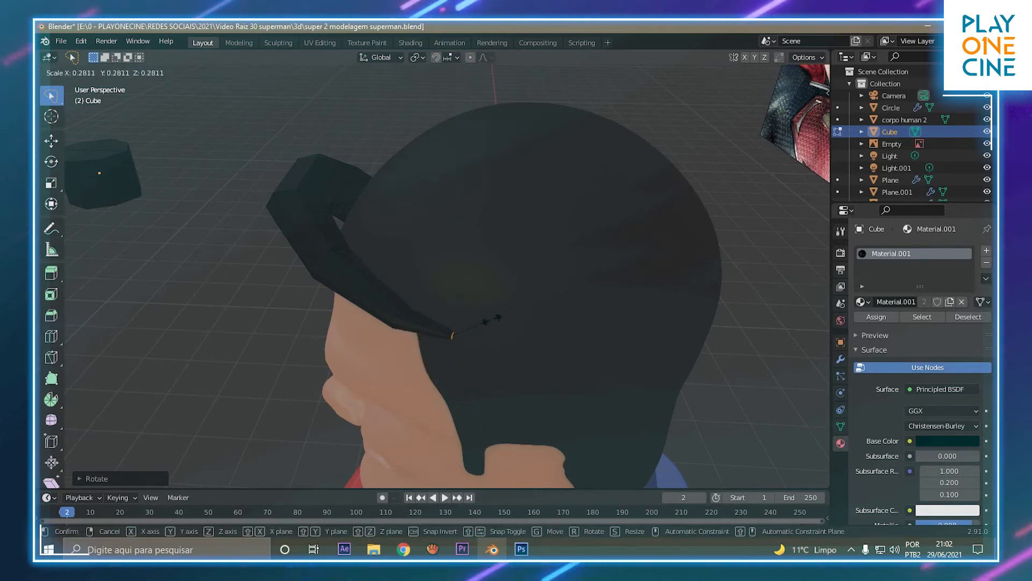
{"action": "key", "text": "Return"}
{"action": "key", "text": "g"}
{"action": "key", "text": "y"}
{"action": "key", "text": "Return"}
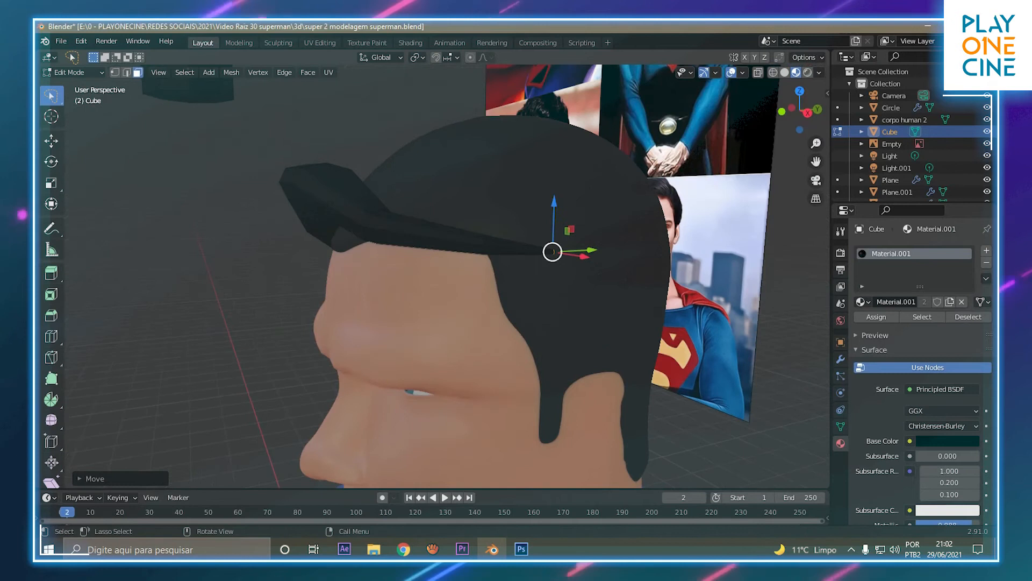
Select the face loops around the strand's front section and scale them along Z
{"action": "key", "text": "Tab"}
{"action": "middle_click_drag", "start_coordinate": [484, 268], "coordinate": [605, 250]}
{"action": "scroll", "coordinate": [462, 258], "scroll_direction": "down", "scroll_amount": 4}
{"action": "middle_click_drag", "start_coordinate": [430, 269], "coordinate": [398, 232]}
{"action": "scroll", "coordinate": [463, 258], "scroll_direction": "up", "scroll_amount": 5}
{"action": "key", "text": "Tab"}
{"action": "left_click", "coordinate": [462, 251], "text": "alt"}
{"action": "left_click", "coordinate": [423, 263], "text": "alt"}
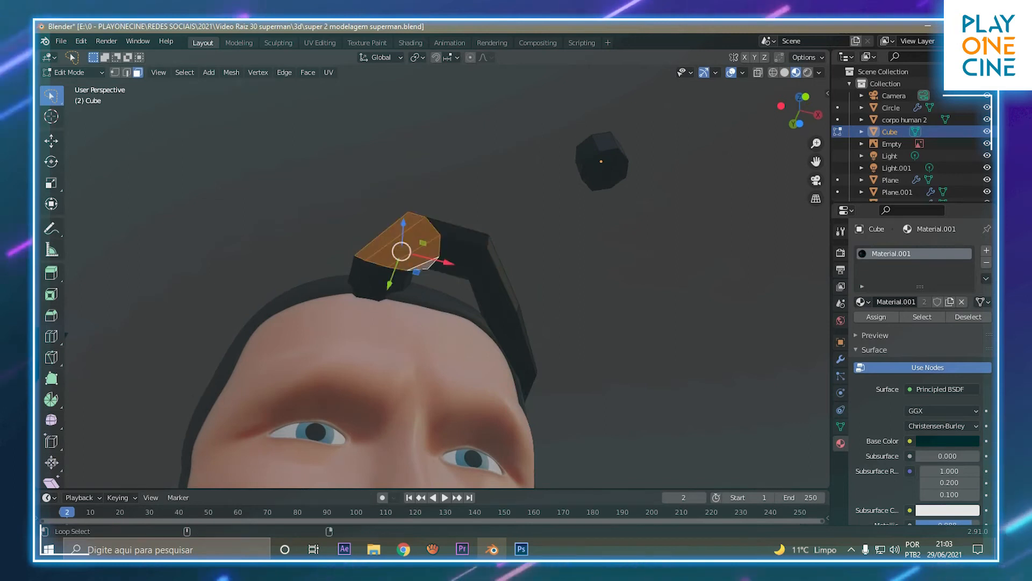
{"action": "left_click", "coordinate": [457, 262], "text": "alt+shift"}
{"action": "key", "text": "s"}
{"action": "key", "text": "z"}
{"action": "left_click", "coordinate": [462, 258]}
Shade the strand object smooth in Object Mode and add a Subdivision Surface modifier
{"action": "key", "text": "Tab"}
{"action": "scroll", "coordinate": [463, 258], "scroll_direction": "down", "scroll_amount": 5}
{"action": "middle_click_drag", "start_coordinate": [430, 247], "coordinate": [522, 306]}
{"action": "scroll", "coordinate": [463, 268], "scroll_direction": "up", "scroll_amount": 4}
{"action": "middle_click_drag", "start_coordinate": [473, 221], "coordinate": [452, 220]}
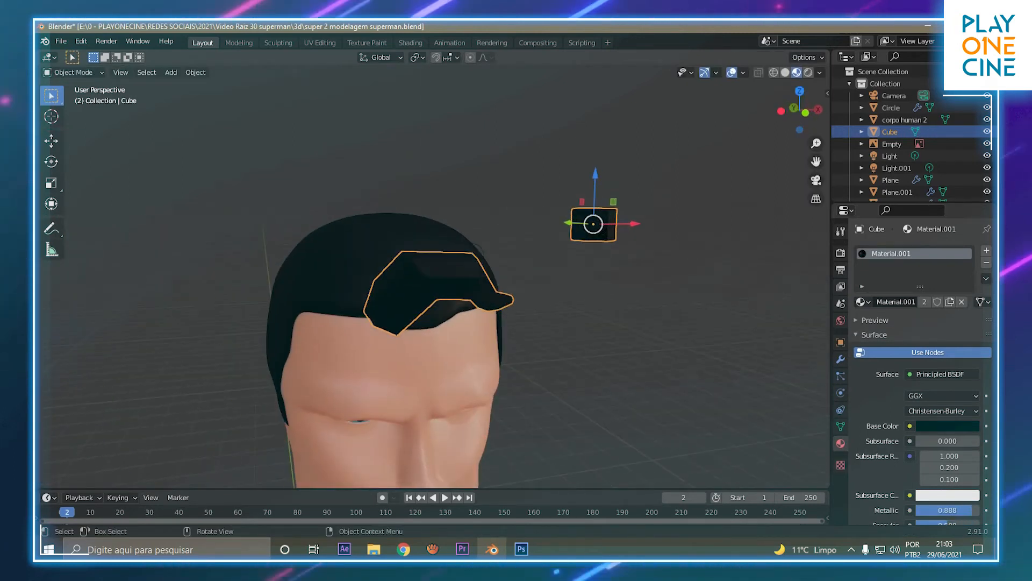
{"action": "left_click", "coordinate": [170, 72]}
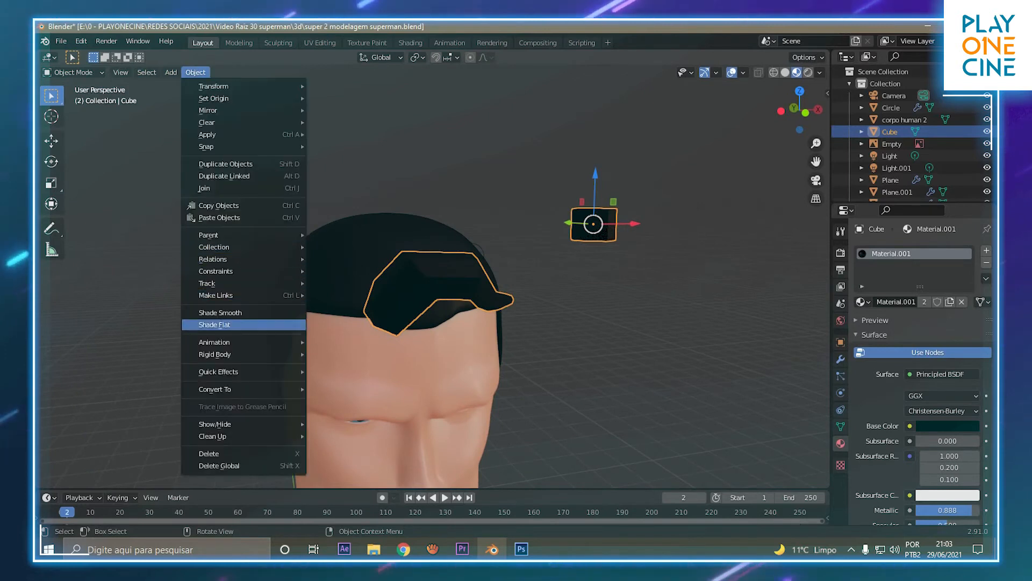
{"action": "left_click", "coordinate": [840, 358]}
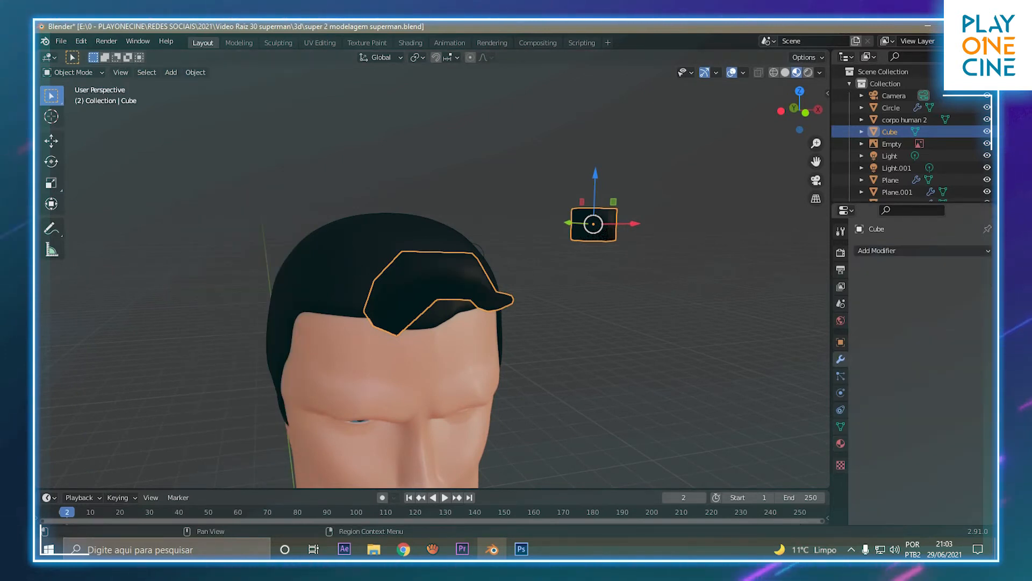
{"action": "left_click", "coordinate": [922, 251]}
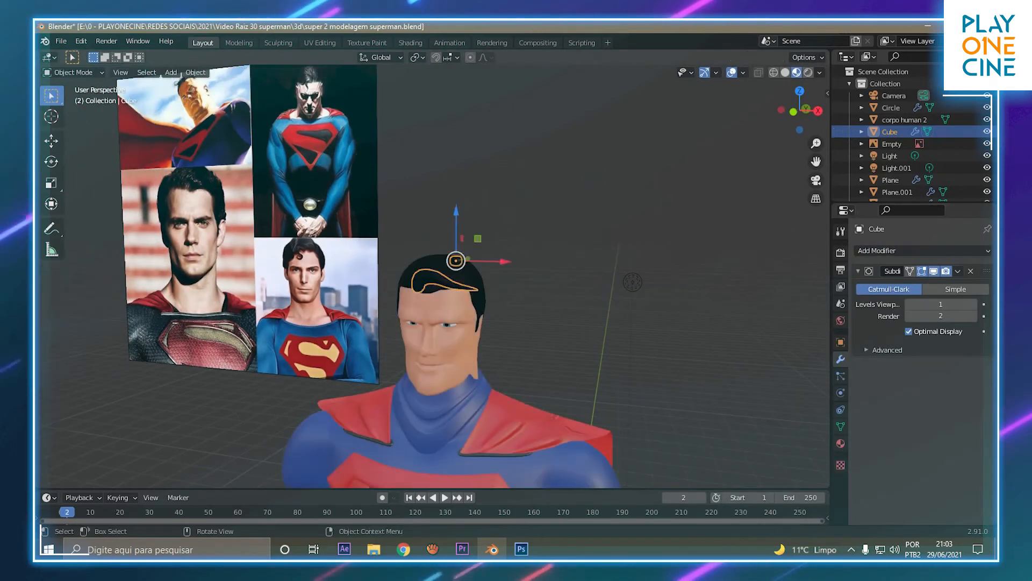
Open the hair cap, Sphere.001, in Edit Mode and shift its front hairline faces beneath the strand
{"action": "middle_click_drag", "start_coordinate": [484, 344], "coordinate": [574, 328]}
{"action": "left_click", "coordinate": [510, 304]}
{"action": "middle_click_drag", "start_coordinate": [511, 304], "coordinate": [548, 293]}
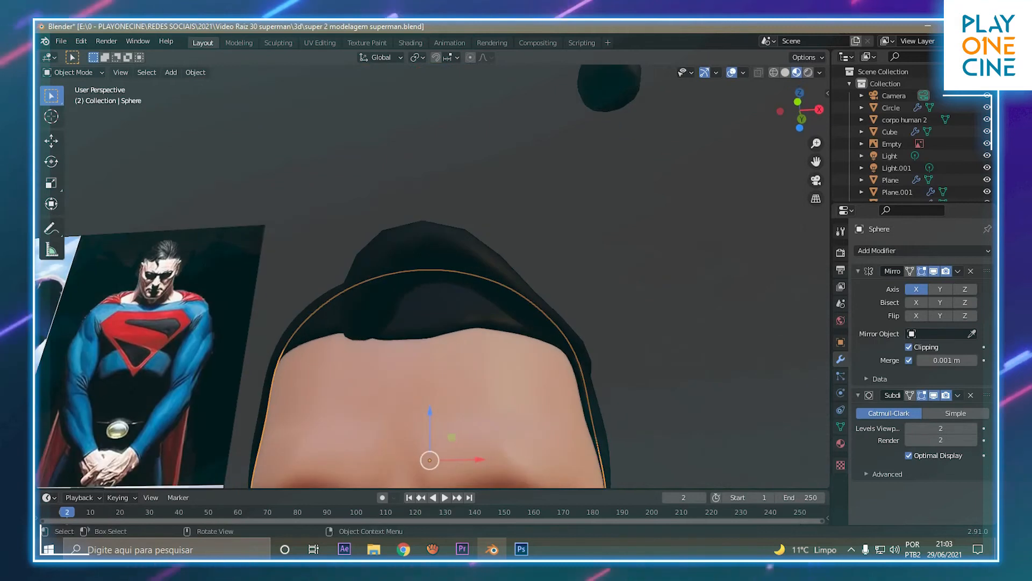
{"action": "key", "text": "Tab"}
{"action": "middle_click_drag", "start_coordinate": [430, 323], "coordinate": [422, 344]}
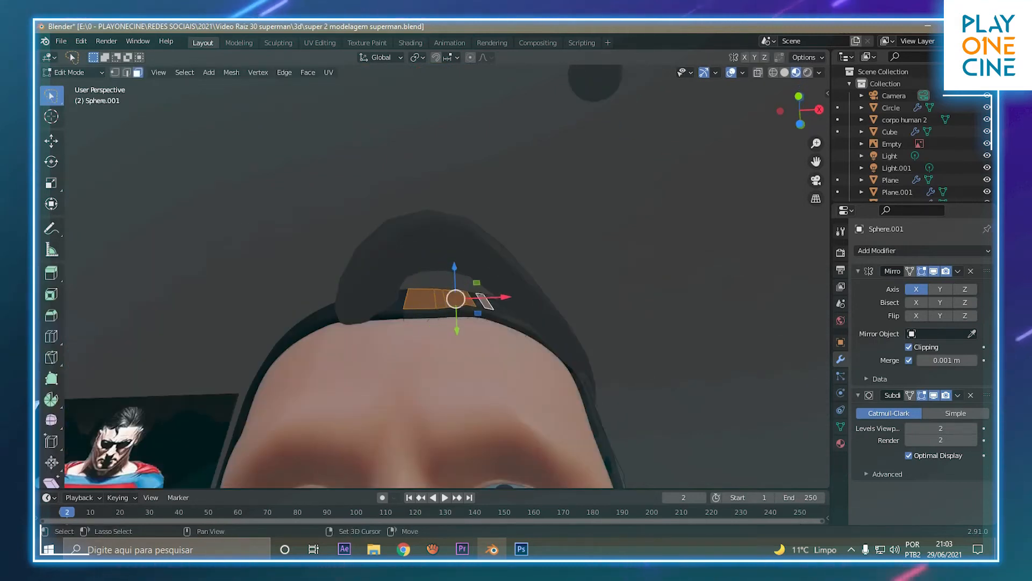
{"action": "middle_click_drag", "start_coordinate": [476, 306], "coordinate": [425, 425]}
{"action": "left_click_drag", "start_coordinate": [302, 264], "coordinate": [323, 295]}
{"action": "middle_click_drag", "start_coordinate": [377, 377], "coordinate": [468, 294]}
Scale the hair cap's selected part along X and rotate it about Z
{"action": "key", "text": "s"}
{"action": "key", "text": "x"}
{"action": "left_click", "coordinate": [501, 328]}
{"action": "key", "text": "r"}
{"action": "key", "text": "z"}
{"action": "left_click", "coordinate": [371, 291]}
{"action": "middle_click_drag", "start_coordinate": [371, 291], "coordinate": [532, 247]}
Return to Object Mode and switch the viewport to Rendered shading
{"action": "key", "text": "Tab"}
{"action": "scroll", "coordinate": [457, 215], "scroll_direction": "down", "scroll_amount": 3}
{"action": "left_click", "coordinate": [543, 207]}
{"action": "scroll", "coordinate": [543, 207], "scroll_direction": "down", "scroll_amount": 3}
{"action": "scroll", "coordinate": [521, 215], "scroll_direction": "up", "scroll_amount": 3}
{"action": "left_click", "coordinate": [808, 72]}
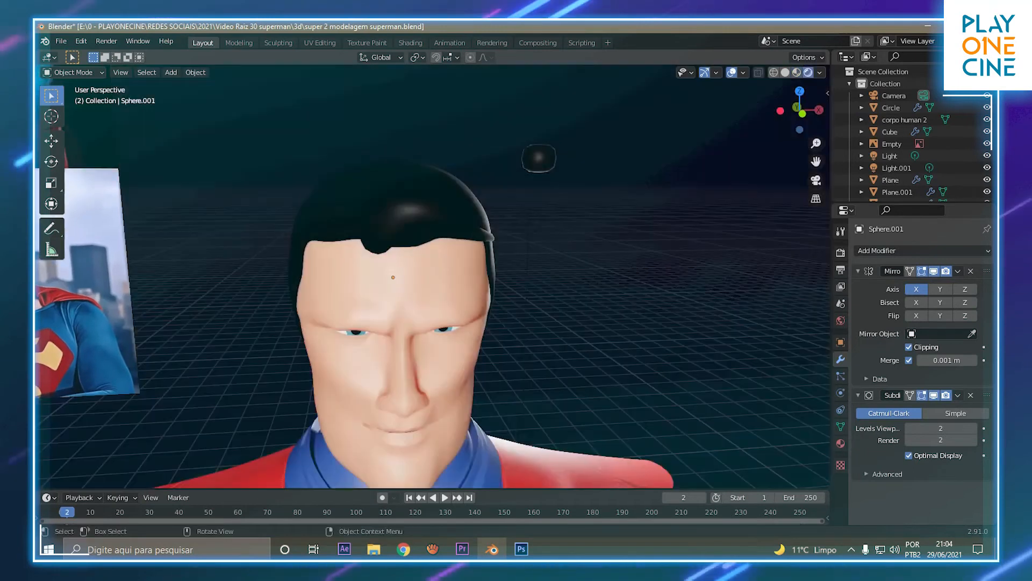
Select the point light in front of the figure and move it along Y
{"action": "middle_click_drag", "start_coordinate": [537, 242], "coordinate": [481, 262]}
{"action": "scroll", "coordinate": [481, 262], "scroll_direction": "down", "scroll_amount": 9}
{"action": "left_click", "coordinate": [264, 295]}
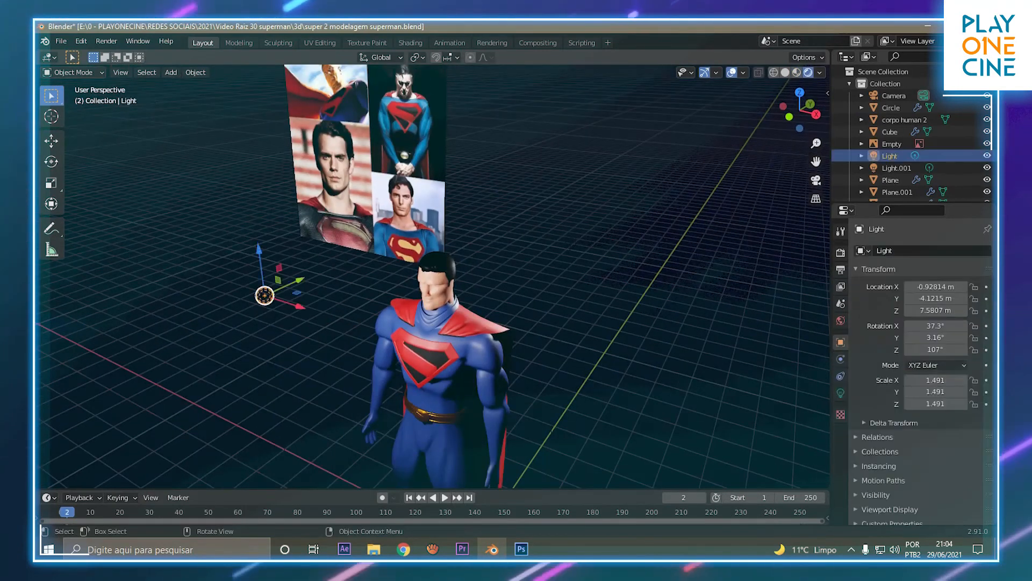
{"action": "left_click_drag", "start_coordinate": [300, 279], "coordinate": [370, 247]}
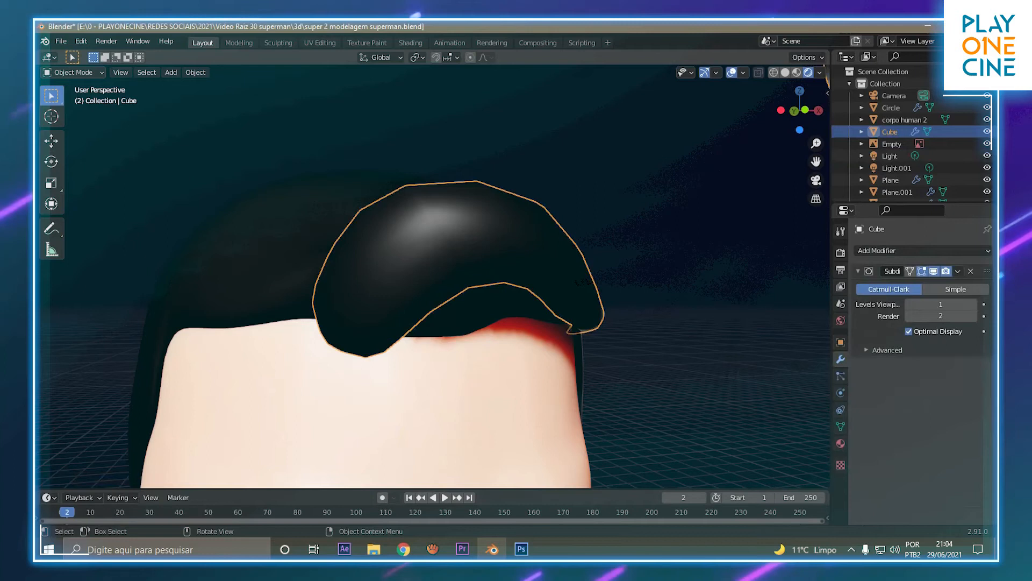
Consult the Fortnite Tony Stark hair reference in Chrome and cut lengthwise loops into the front strand in Blender to form a groove
{"action": "left_click", "coordinate": [403, 549]}
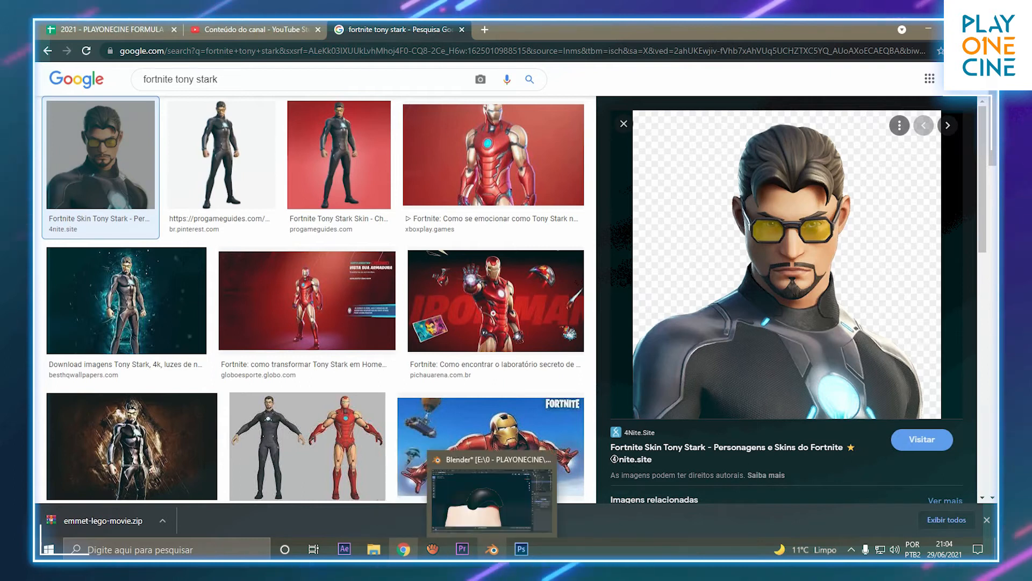
{"action": "left_click", "coordinate": [492, 549]}
{"action": "key", "text": "Tab"}
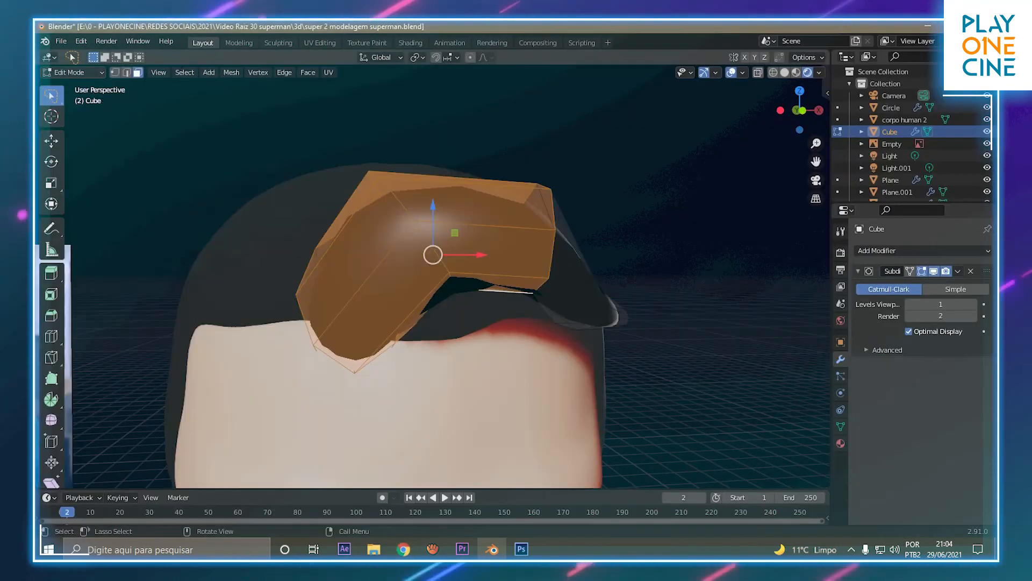
{"action": "left_click", "coordinate": [411, 249]}
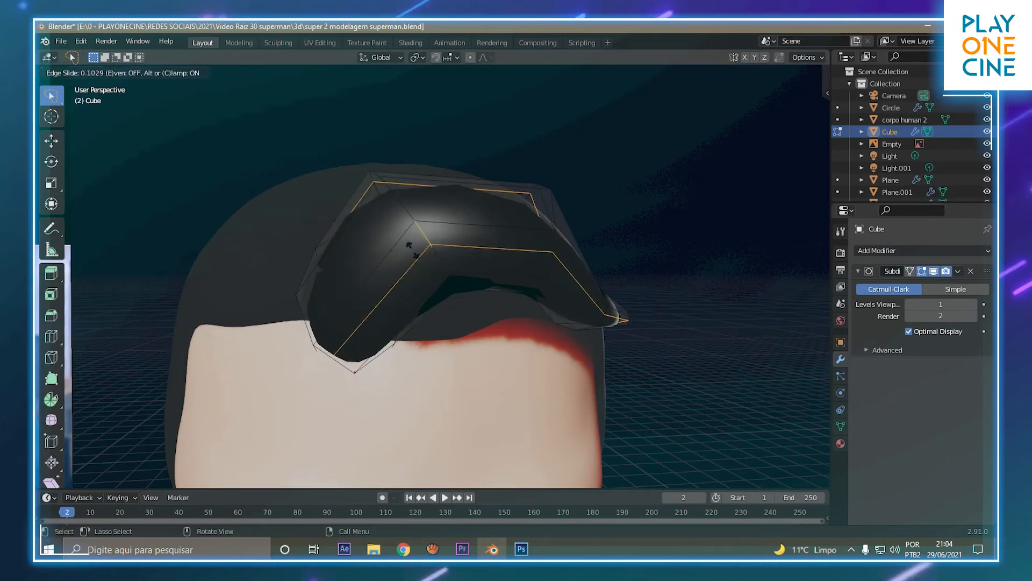
{"action": "middle_click_drag", "start_coordinate": [484, 296], "coordinate": [390, 307]}
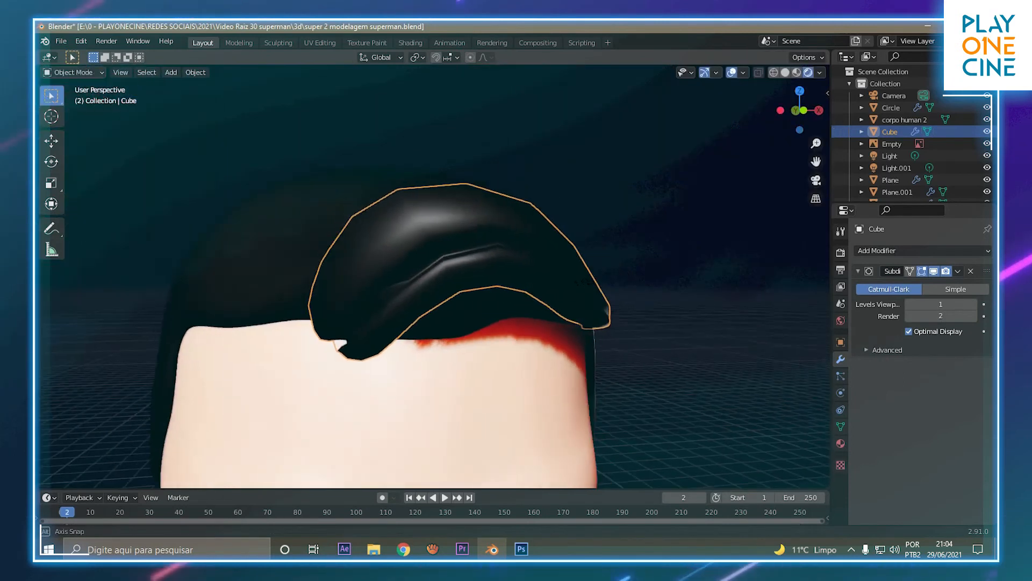
Set the strand's Subdivision Surface viewport level to 2
{"action": "scroll", "coordinate": [430, 269], "scroll_direction": "down", "scroll_amount": 5}
{"action": "scroll", "coordinate": [430, 269], "scroll_direction": "up", "scroll_amount": 5}
{"action": "middle_click_drag", "start_coordinate": [409, 268], "coordinate": [403, 223]}
{"action": "scroll", "coordinate": [430, 268], "scroll_direction": "down", "scroll_amount": 5}
{"action": "middle_click_drag", "start_coordinate": [430, 268], "coordinate": [435, 258]}
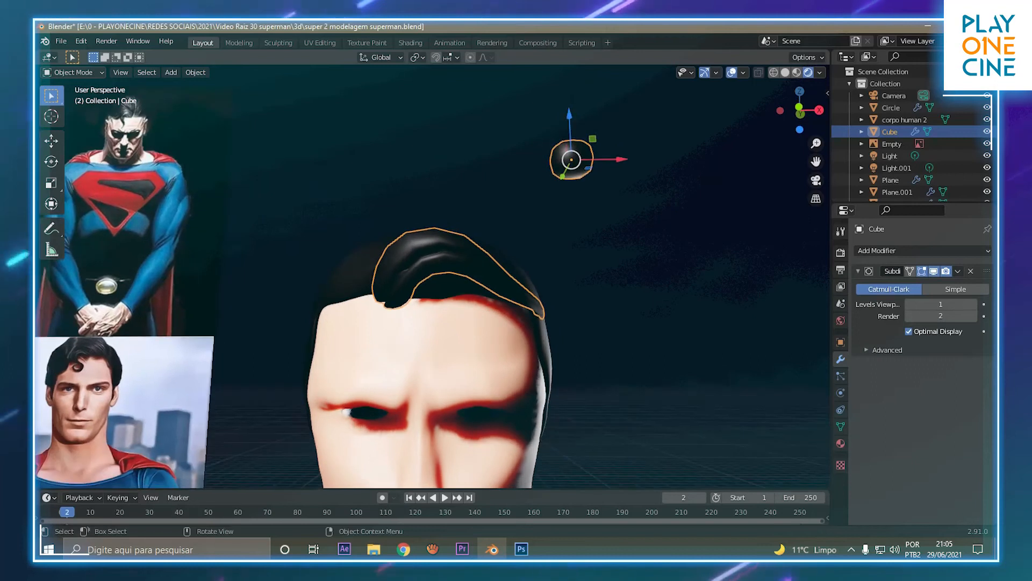
{"action": "key", "text": "Tab"}
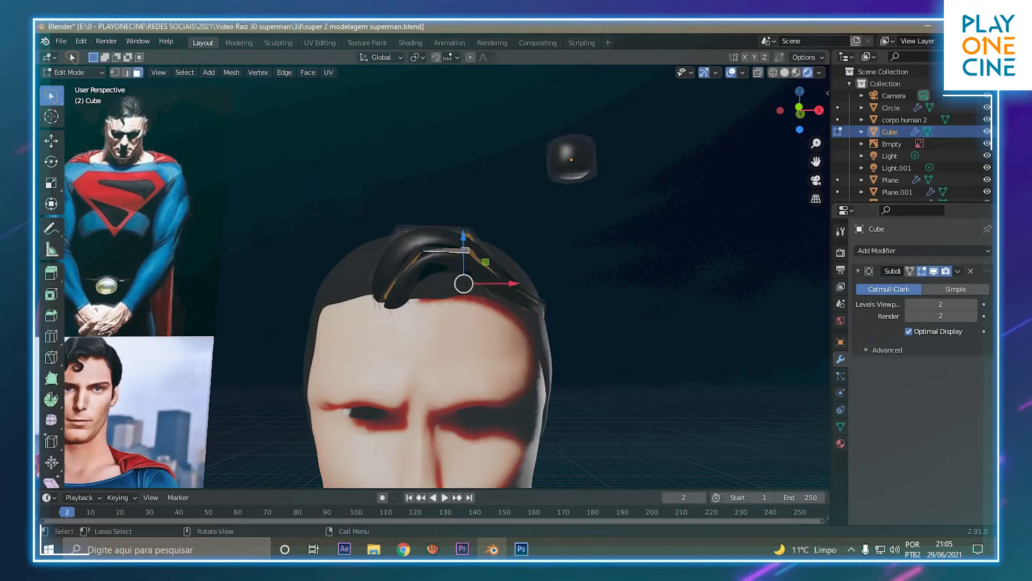
{"action": "scroll", "coordinate": [430, 269], "scroll_direction": "up", "scroll_amount": 4}
{"action": "key", "text": "Tab"}
Deselect everything and switch the viewport back to Material Preview
{"action": "scroll", "coordinate": [430, 269], "scroll_direction": "down", "scroll_amount": 5}
{"action": "key", "text": "alt+a"}
{"action": "mouse_move", "coordinate": [430, 269]}
{"action": "middle_mouse_down"}
{"action": "mouse_move", "coordinate": [382, 285]}
{"action": "mouse_move", "coordinate": [344, 279]}
{"action": "mouse_move", "coordinate": [409, 269]}
{"action": "mouse_move", "coordinate": [406, 253]}
{"action": "mouse_move", "coordinate": [416, 285]}
{"action": "mouse_move", "coordinate": [334, 275]}
{"action": "mouse_move", "coordinate": [424, 237]}
{"action": "middle_mouse_up"}
{"action": "scroll", "coordinate": [409, 269], "scroll_direction": "down", "scroll_amount": 5}
{"action": "left_click", "coordinate": [797, 73]}
Examine the grooved fringe strand against the hair cap from the front and both sides
{"action": "scroll", "coordinate": [430, 269], "scroll_direction": "up", "scroll_amount": 2}
{"action": "scroll", "coordinate": [430, 269], "scroll_direction": "up", "scroll_amount": 4}
{"action": "scroll", "coordinate": [430, 269], "scroll_direction": "down", "scroll_amount": 4}
{"action": "scroll", "coordinate": [430, 268], "scroll_direction": "up", "scroll_amount": 4}
{"action": "middle_click_drag", "start_coordinate": [430, 301], "coordinate": [597, 277], "text": "shift"}
{"action": "scroll", "coordinate": [433, 277], "scroll_direction": "down", "scroll_amount": 3}
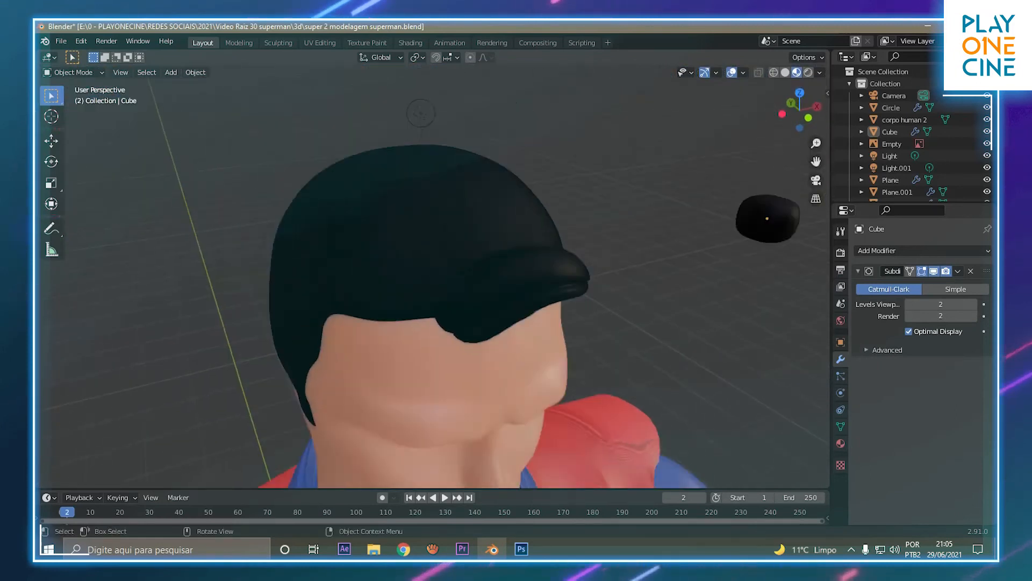
{"action": "middle_click_drag", "start_coordinate": [433, 268], "coordinate": [454, 301]}
{"action": "scroll", "coordinate": [433, 277], "scroll_direction": "down", "scroll_amount": 1}
{"action": "scroll", "coordinate": [432, 277], "scroll_direction": "up", "scroll_amount": 3}
{"action": "middle_click_drag", "start_coordinate": [559, 258], "coordinate": [629, 250]}
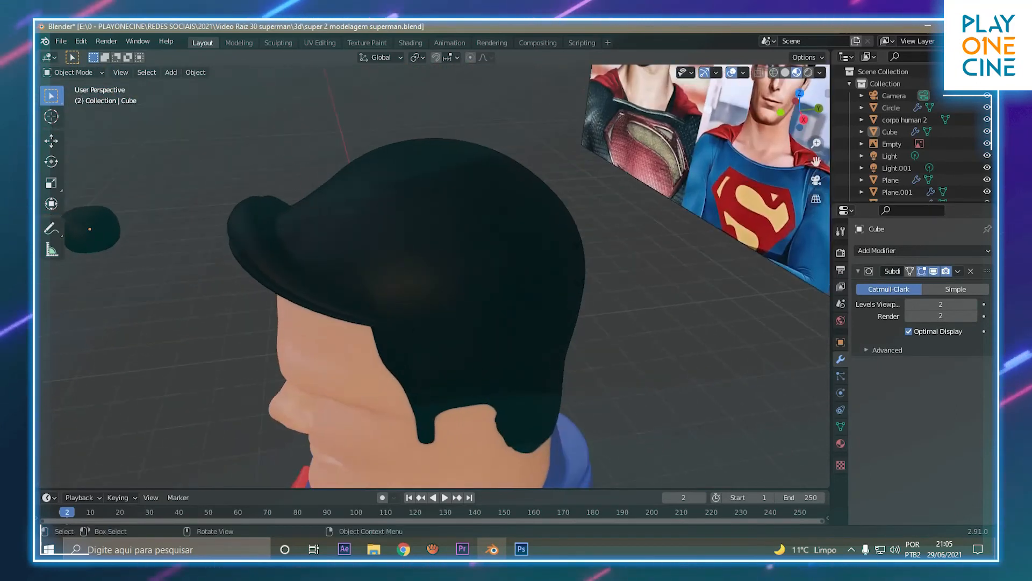
Duplicate the linked strand in Edit Mode and move the copy along Y and Z to sit behind and above the original
{"action": "key", "text": "Tab"}
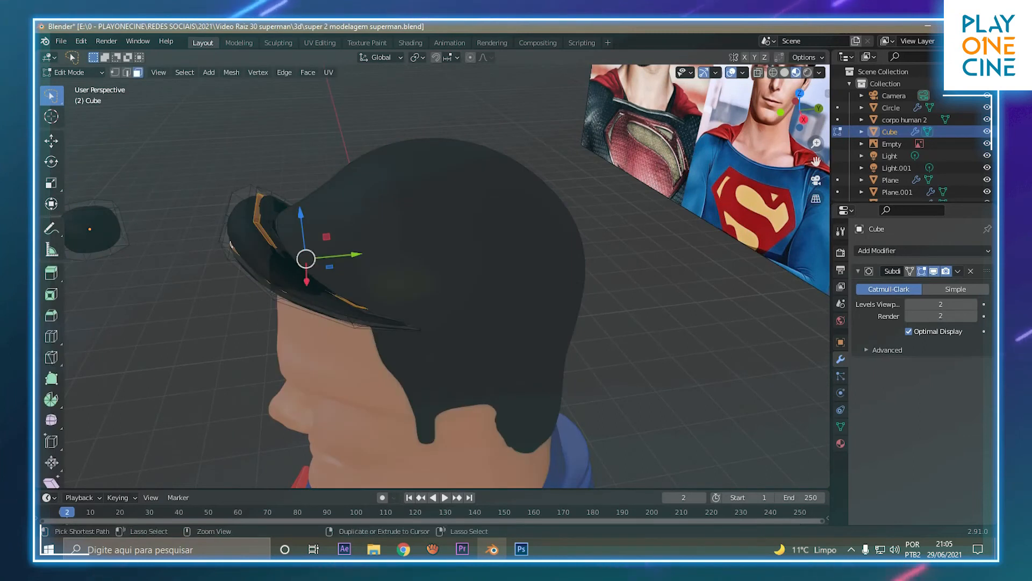
{"action": "middle_click_drag", "start_coordinate": [430, 269], "coordinate": [543, 248]}
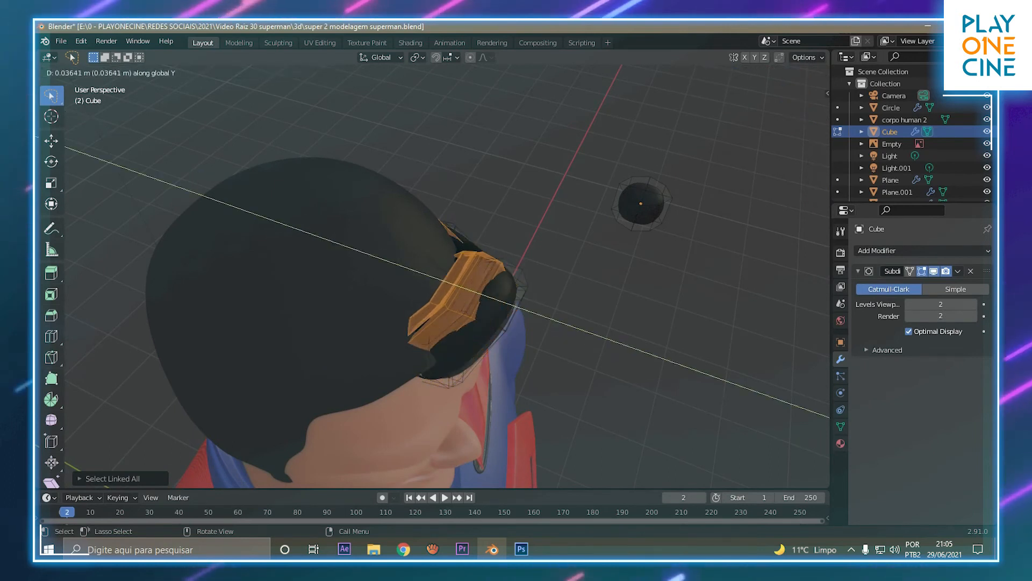
{"action": "left_click", "coordinate": [441, 285]}
{"action": "middle_click_drag", "start_coordinate": [441, 285], "coordinate": [659, 145]}
{"action": "key", "text": "g"}
{"action": "key", "text": "z"}
{"action": "left_click", "coordinate": [492, 244]}
{"action": "key", "text": "g"}
{"action": "key", "text": "z"}
{"action": "left_click", "coordinate": [359, 194]}
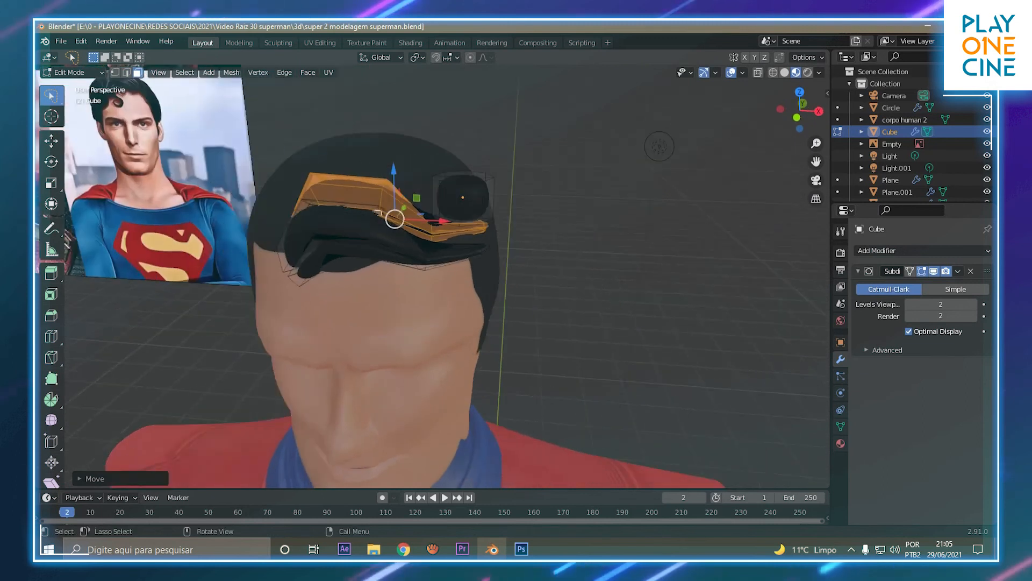
Scale the copied strand along X
{"action": "key", "text": "s"}
{"action": "key", "text": "x"}
{"action": "left_click", "coordinate": [508, 261]}
{"action": "middle_click_drag", "start_coordinate": [508, 261], "coordinate": [301, 269]}
Examine the two stacked strands in Object Mode, checking how they meet the hair cap
{"action": "key", "text": "Tab"}
{"action": "scroll", "coordinate": [468, 253], "scroll_direction": "down", "scroll_amount": 5}
{"action": "key", "text": "alt+a"}
{"action": "scroll", "coordinate": [376, 258], "scroll_direction": "up", "scroll_amount": 3}
{"action": "middle_click_drag", "start_coordinate": [376, 258], "coordinate": [360, 275]}
{"action": "middle_click_drag", "start_coordinate": [261, 139], "coordinate": [733, 152]}
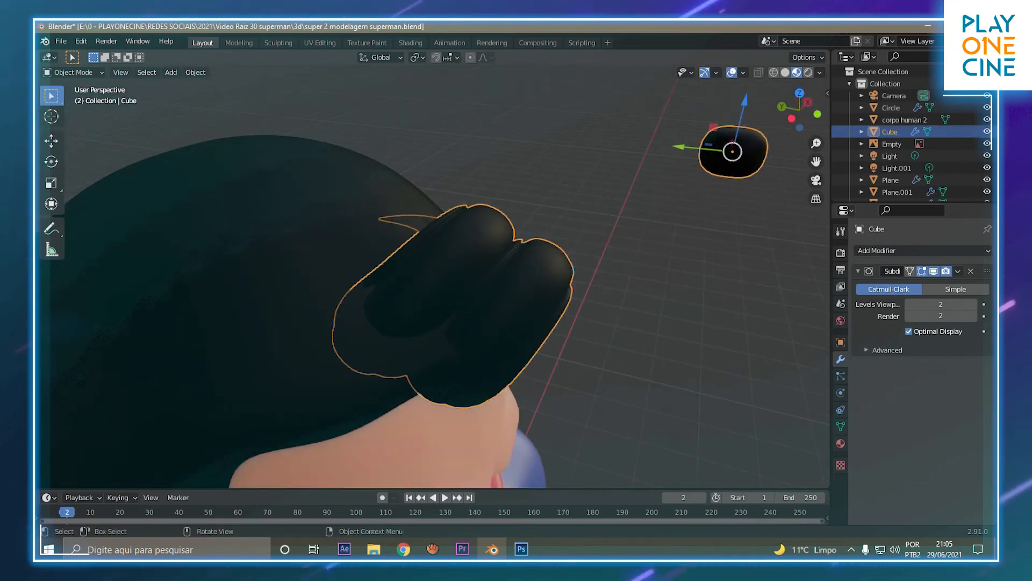
{"action": "scroll", "coordinate": [472, 227], "scroll_direction": "down", "scroll_amount": 2}
{"action": "middle_click_drag", "start_coordinate": [472, 226], "coordinate": [220, 219]}
Select the lengthwise edge loop on the copied strand and move it along Z to reshape the lock
{"action": "key", "text": "Tab"}
{"action": "scroll", "coordinate": [365, 216], "scroll_direction": "up", "scroll_amount": 3}
{"action": "left_click", "coordinate": [325, 282]}
{"action": "left_click", "coordinate": [325, 281]}
{"action": "key", "text": "g"}
{"action": "key", "text": "z"}
{"action": "key", "text": "Tab"}
{"action": "scroll", "coordinate": [511, 266], "scroll_direction": "down", "scroll_amount": 4}
{"action": "scroll", "coordinate": [360, 270], "scroll_direction": "up", "scroll_amount": 3}
{"action": "middle_click_drag", "start_coordinate": [344, 258], "coordinate": [296, 206]}
{"action": "key", "text": "Tab"}
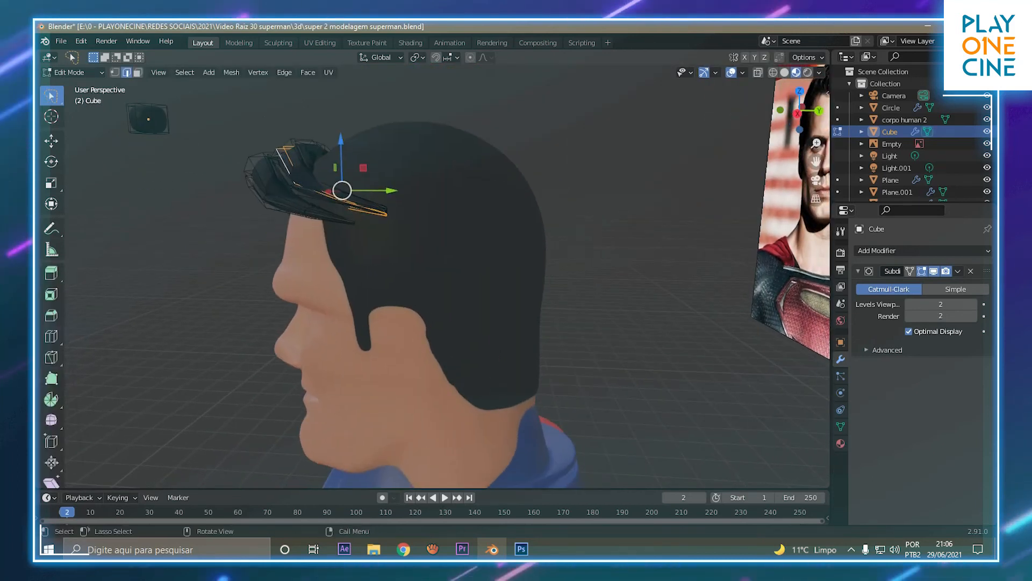
{"action": "middle_click_drag", "start_coordinate": [387, 242], "coordinate": [353, 263]}
{"action": "middle_click_drag", "start_coordinate": [200, 98], "coordinate": [334, 310]}
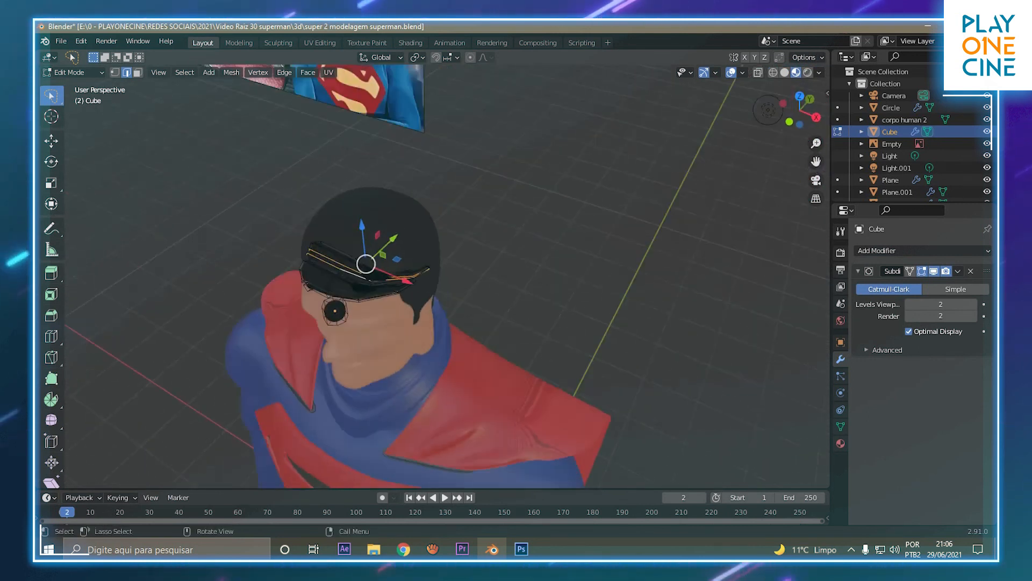